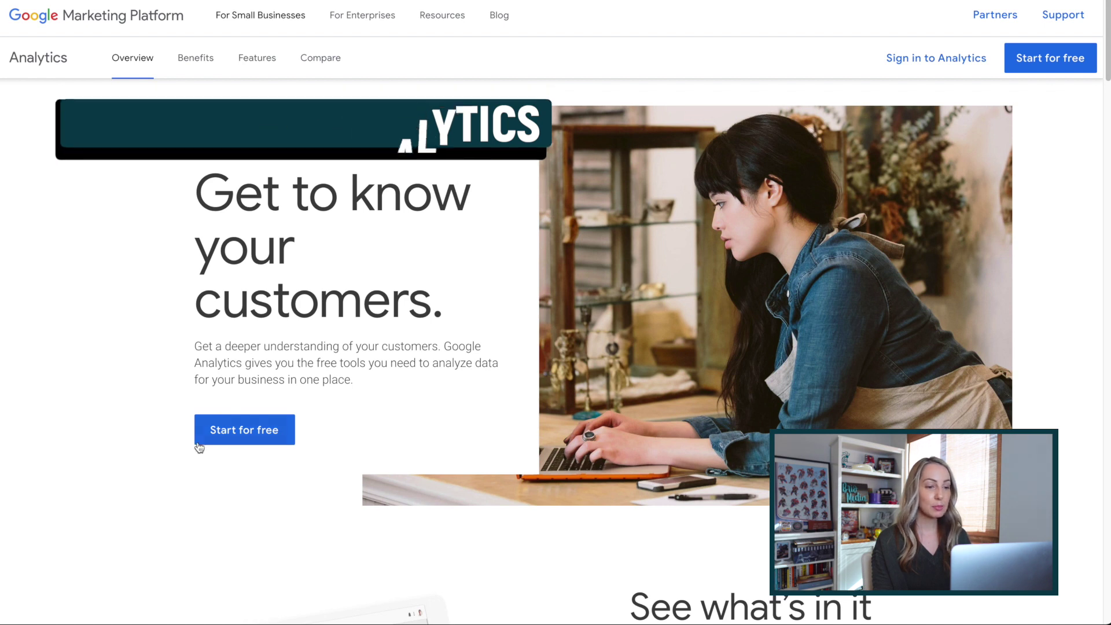
Step: Sign in to Google Analytics with the Google account's email address and password
left_click(223, 442)
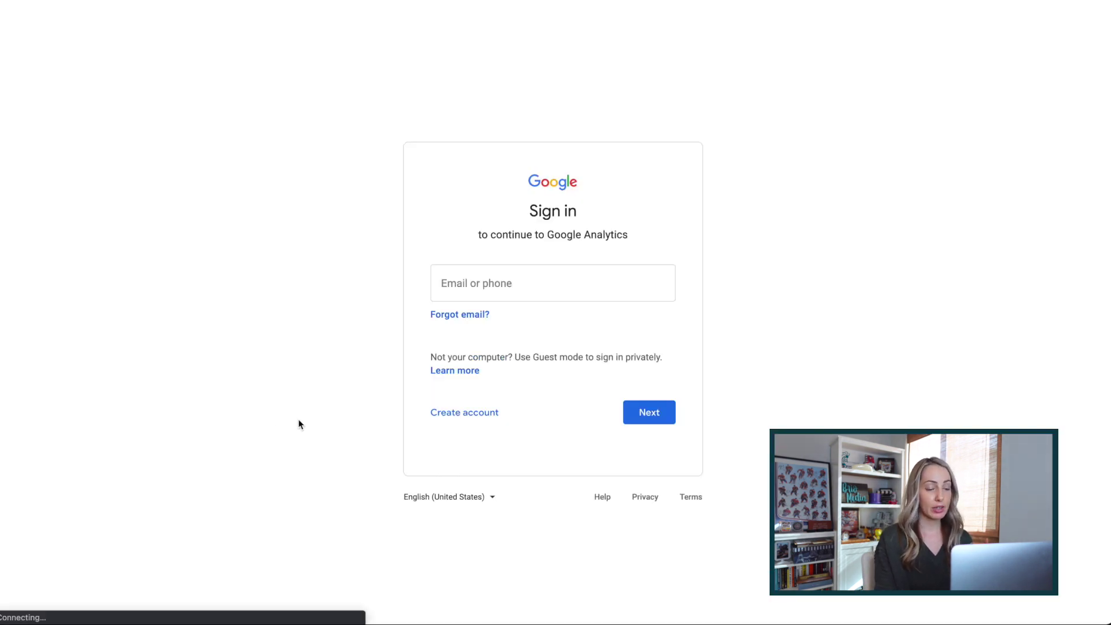
left_click(444, 292)
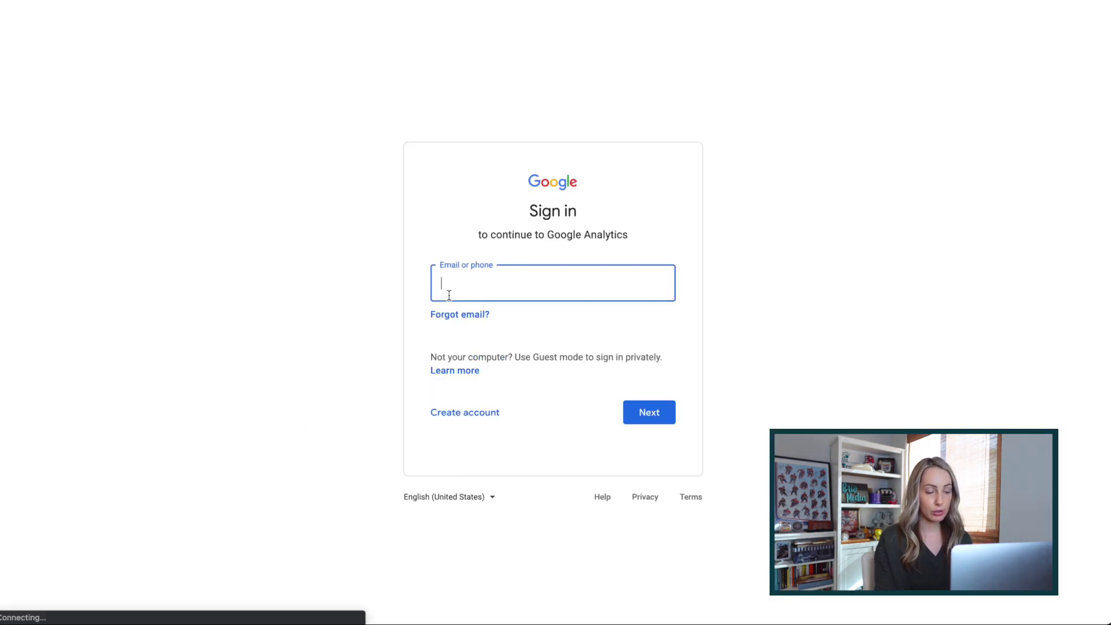
type("tasia")
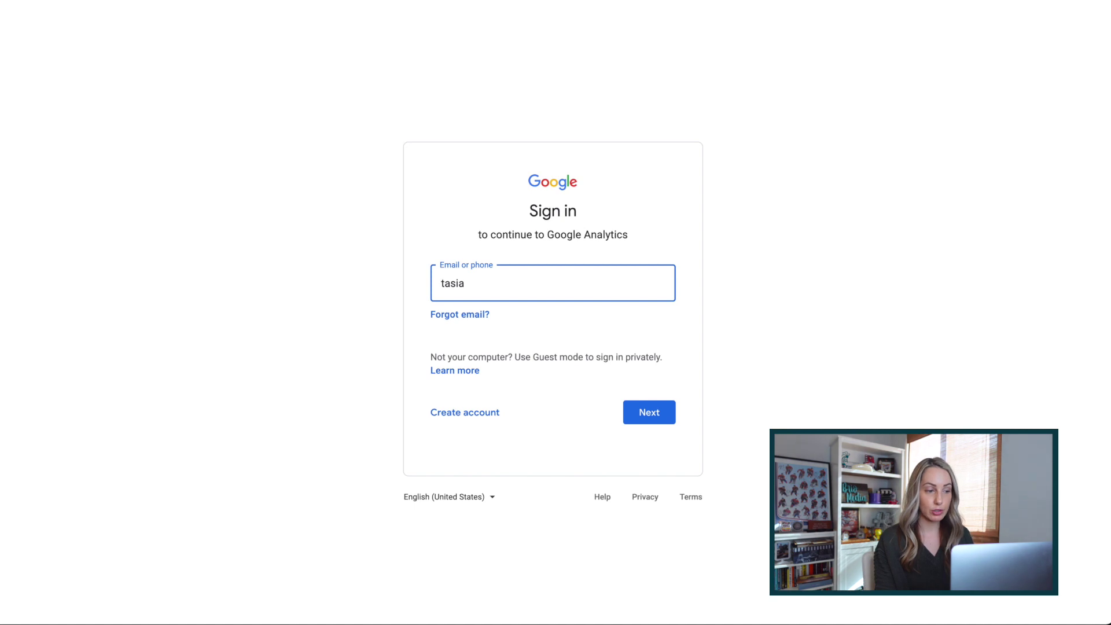
left_click(639, 415)
type("•••••")
key("Return")
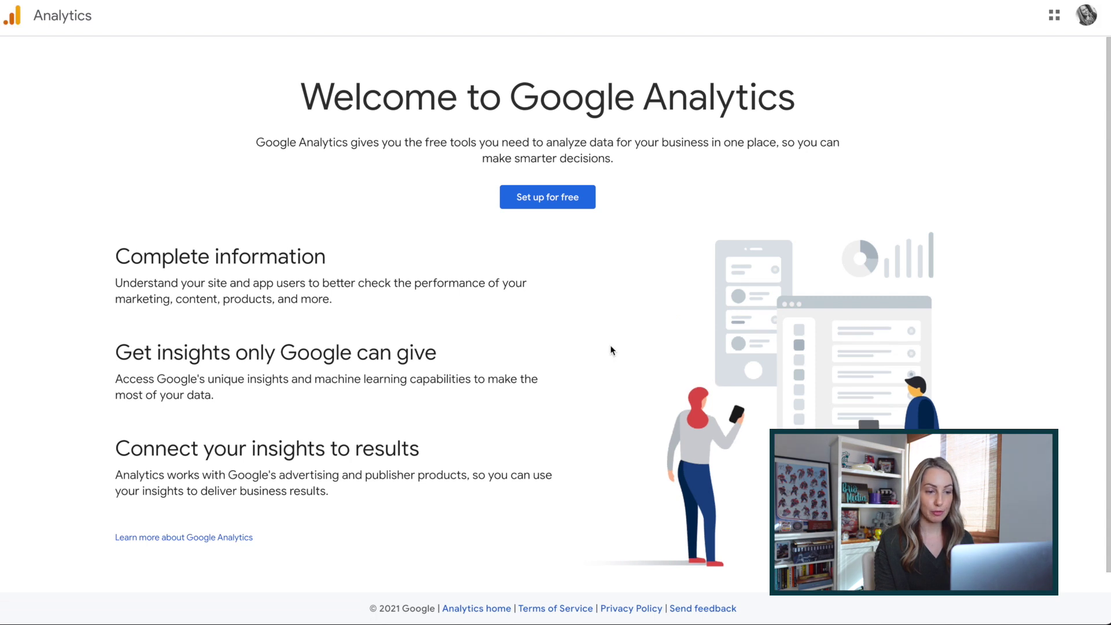
Step: Create an Analytics account named Brio Media LLC, keeping the default data-sharing checkboxes ticked
left_click(581, 204)
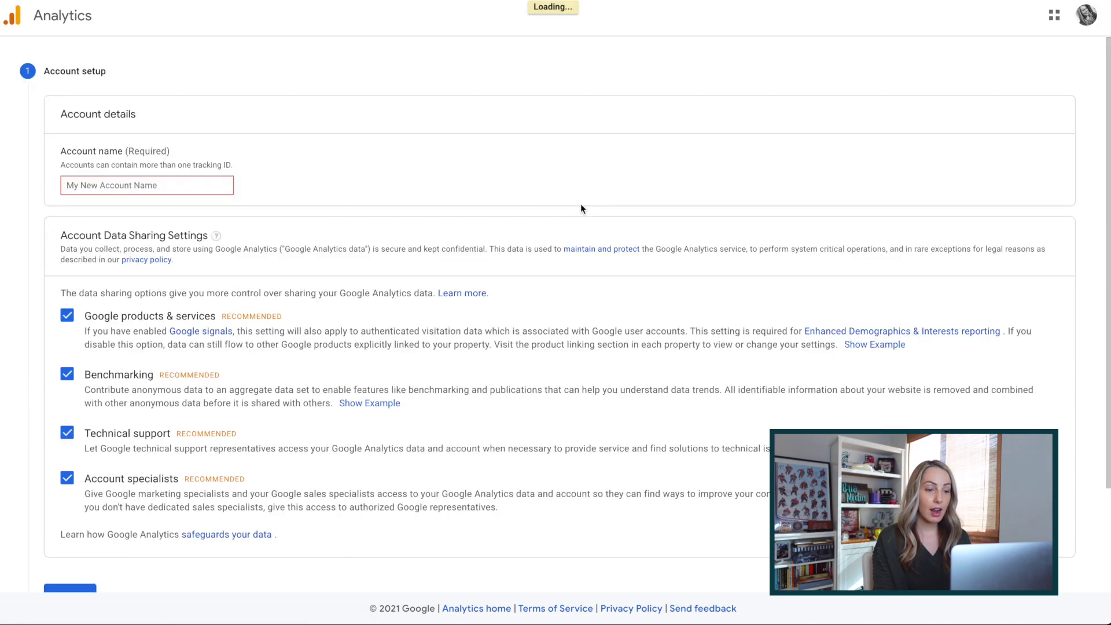
left_click(72, 188)
type("Brio Media LLC")
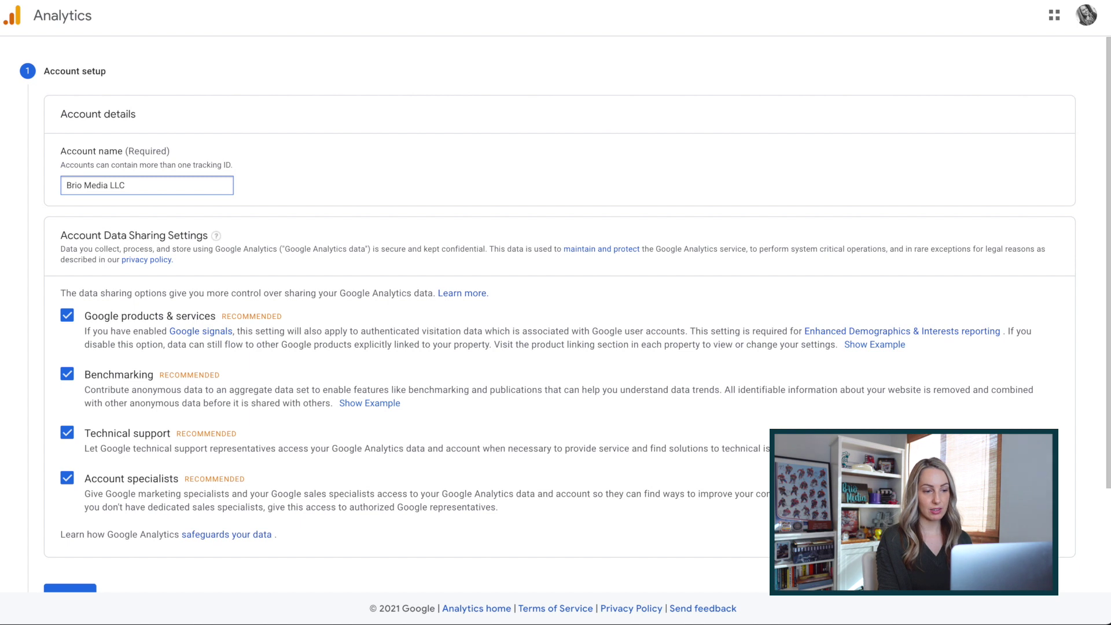
left_click(295, 199)
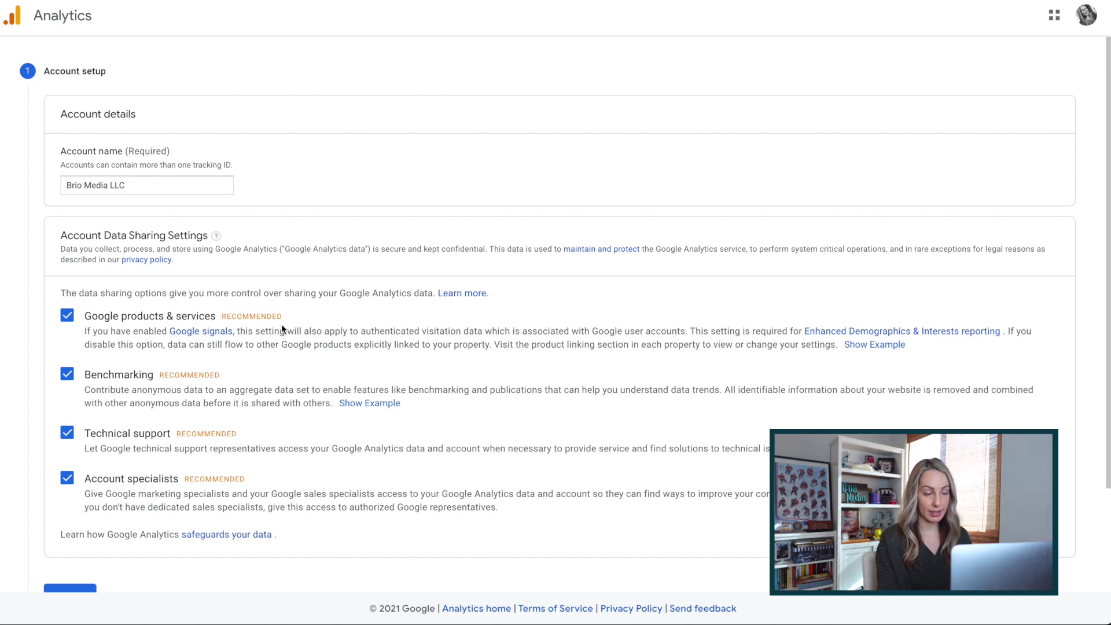
scroll(283, 389, "down", 1)
scroll(282, 390, "down", 3)
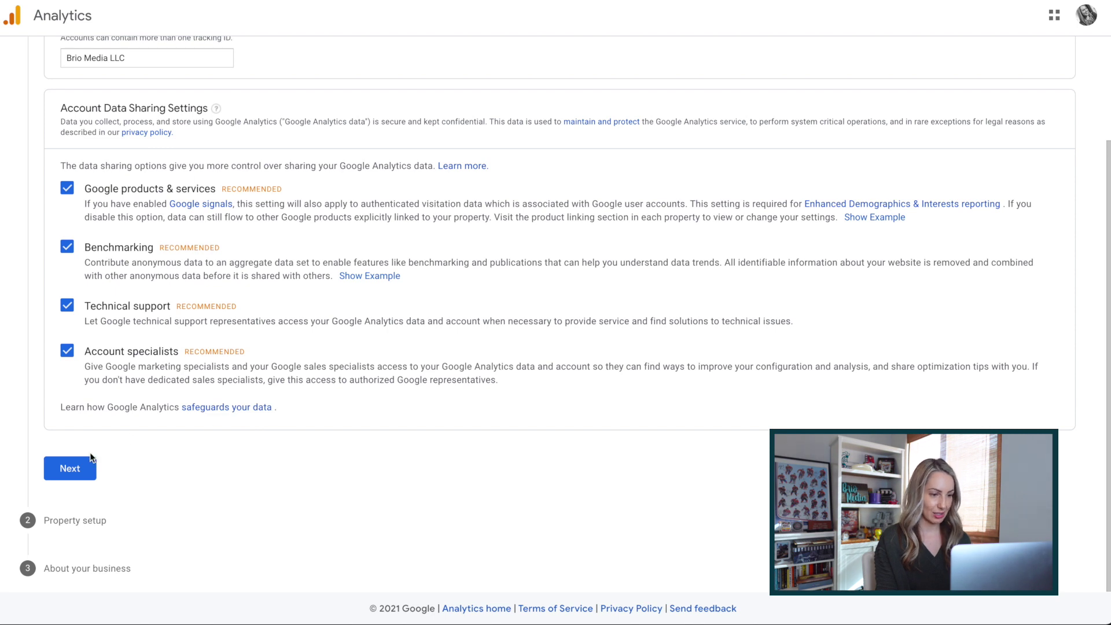
left_click(74, 468)
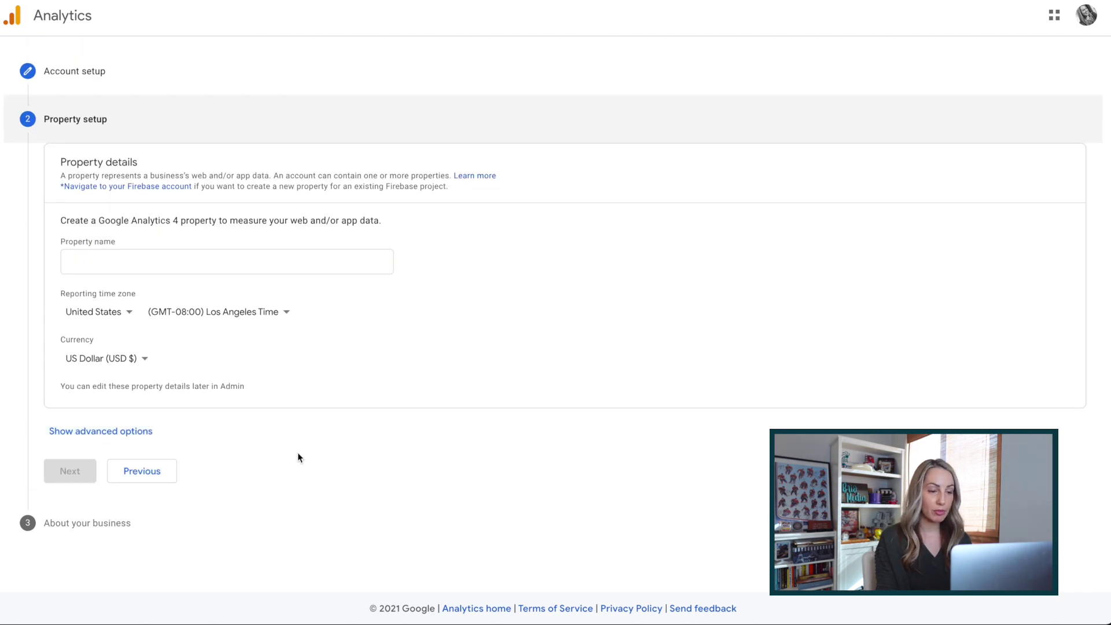
Step: Enter briomediaworks.com as the property name and pick (GMT-07:00) Phoenix Time as the time zone
left_click(116, 262)
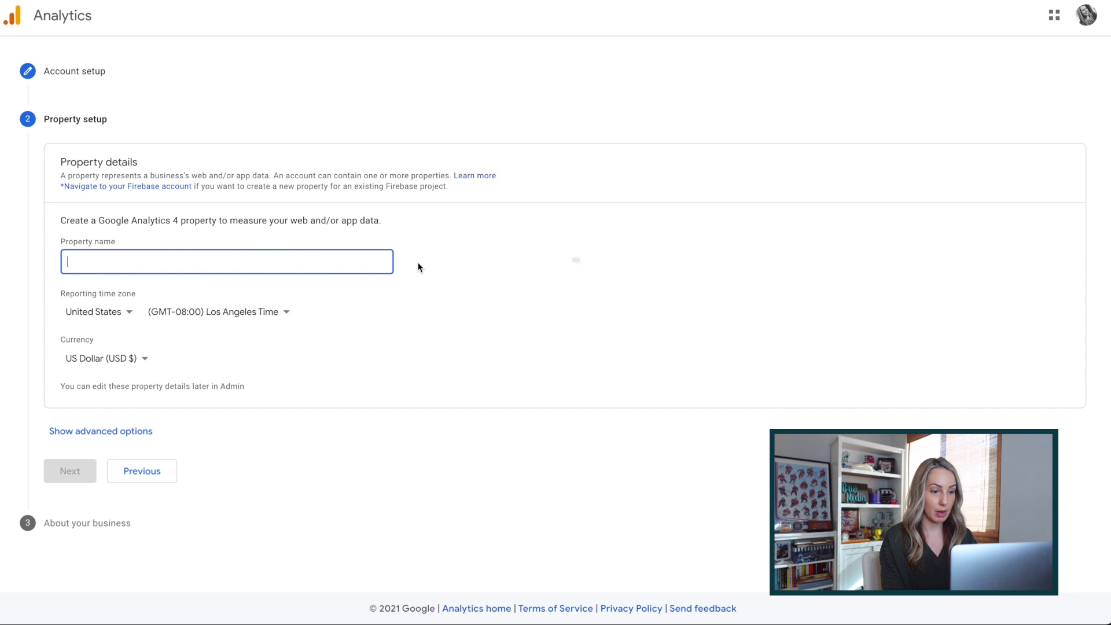
type("riomediaworks.com")
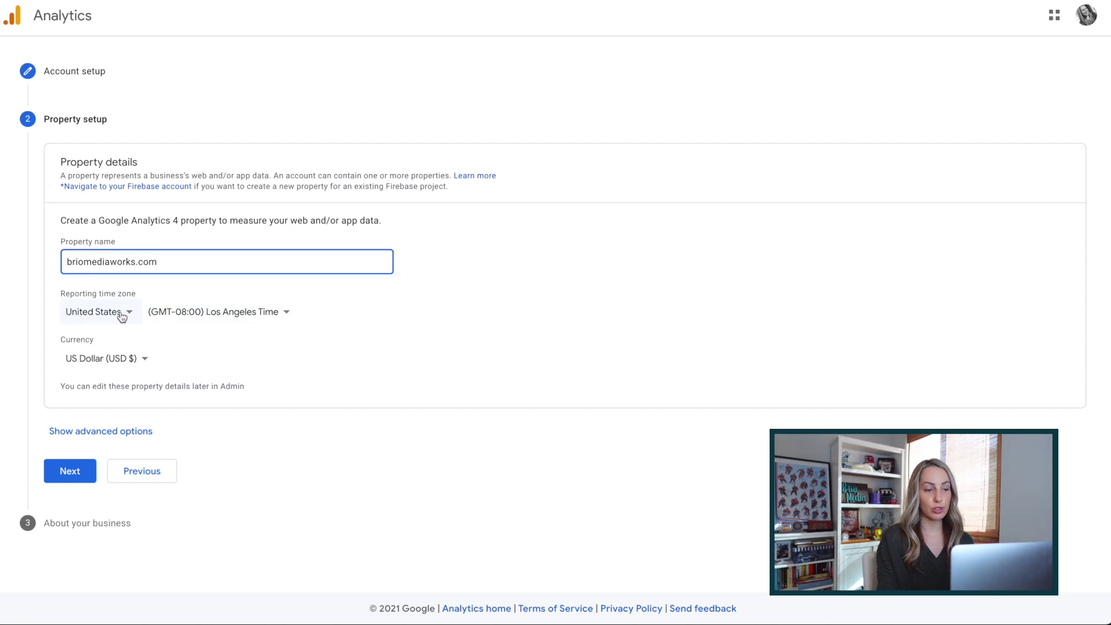
left_click(287, 312)
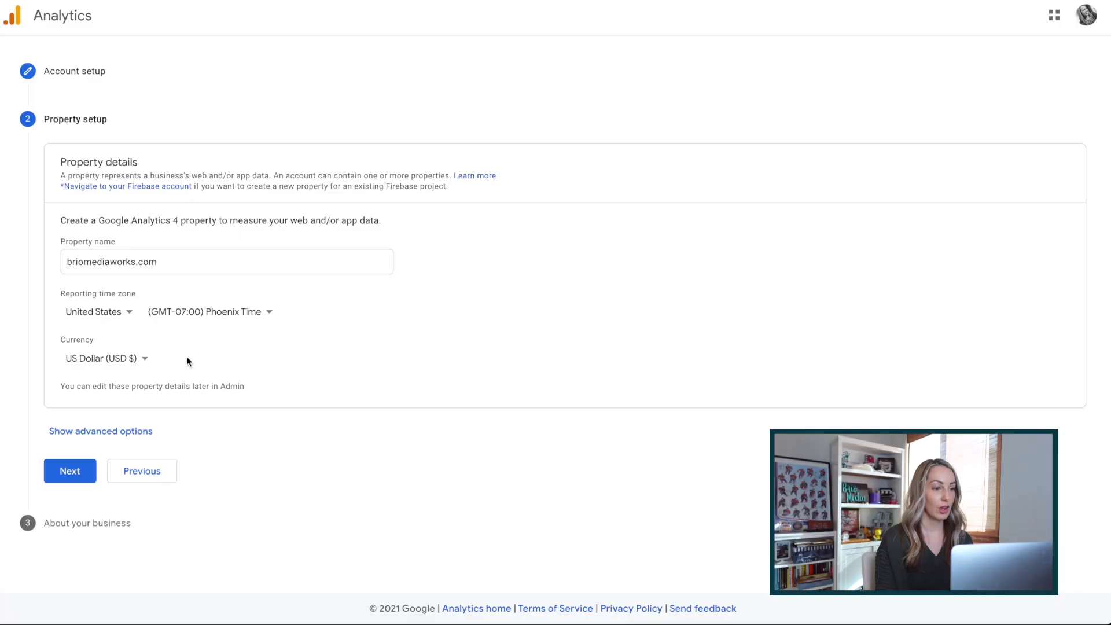
left_click(118, 437)
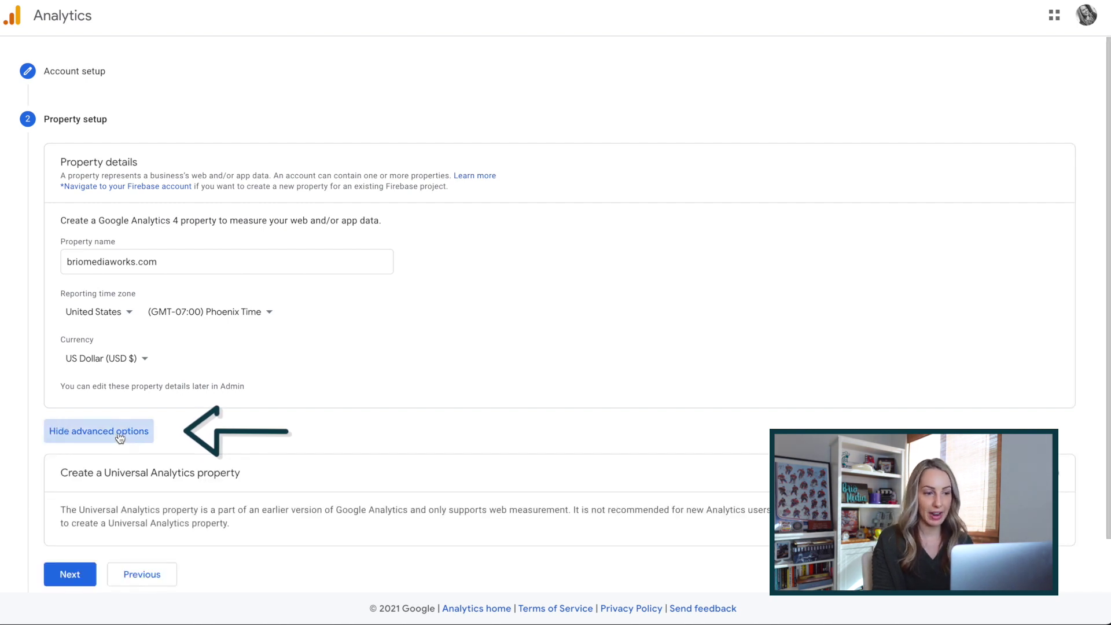
scroll(300, 424, "down", 1)
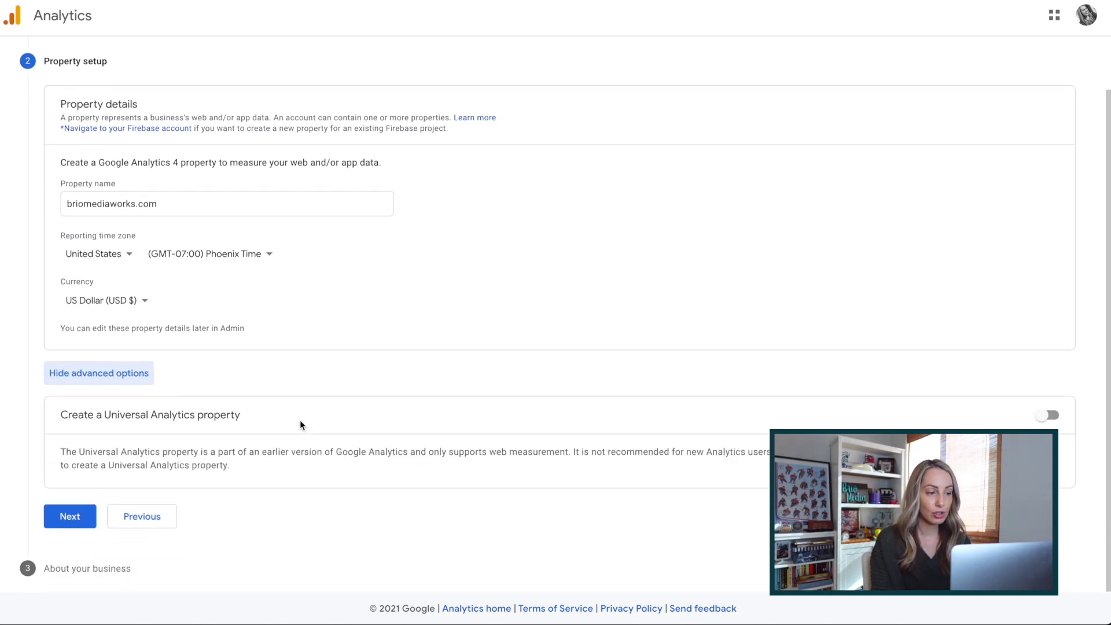
left_click(1047, 415)
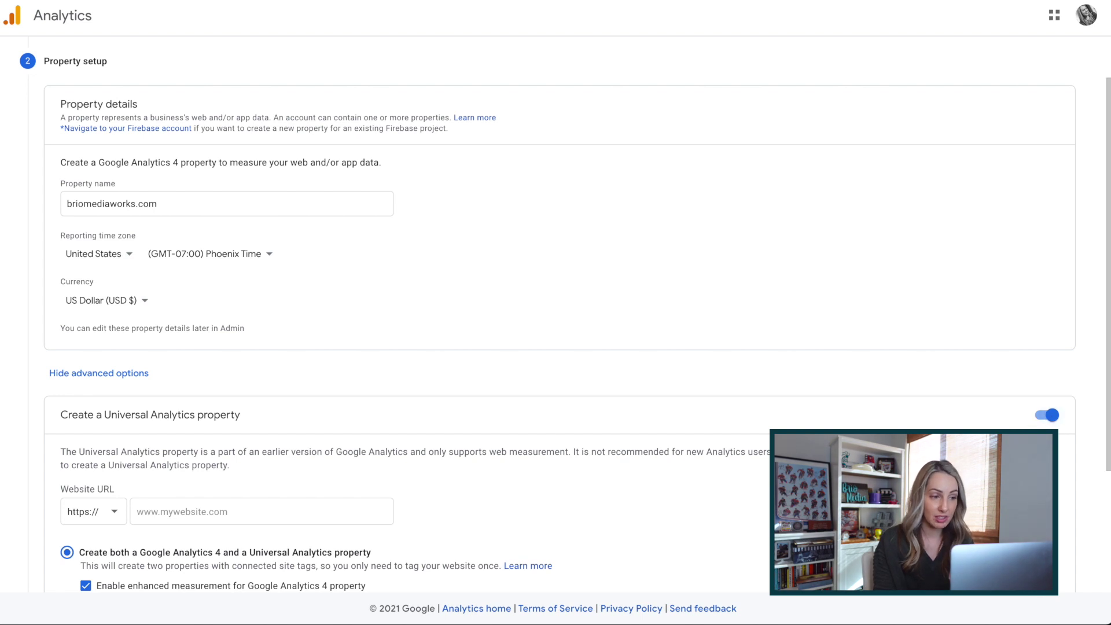
scroll(1048, 421, "down", 3)
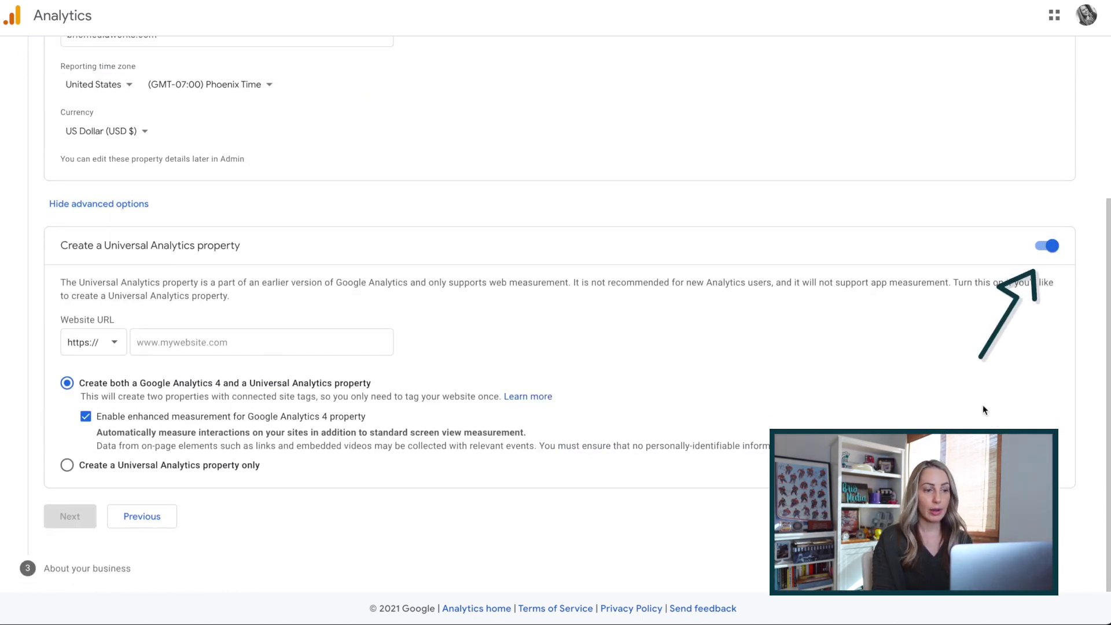
left_click(166, 342)
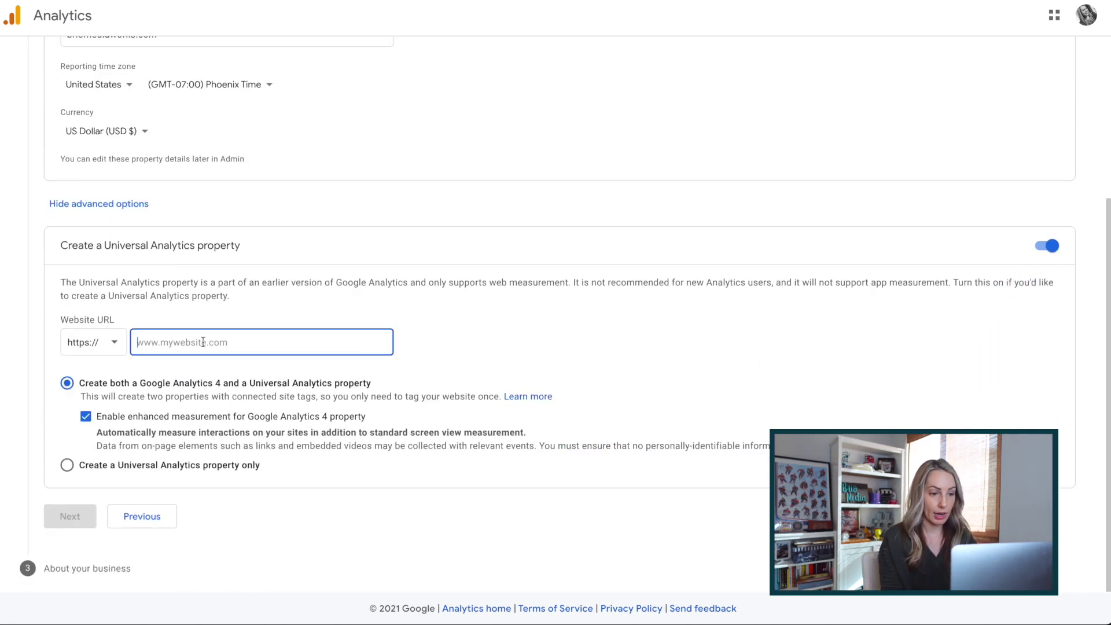
type("briomediaworks.com")
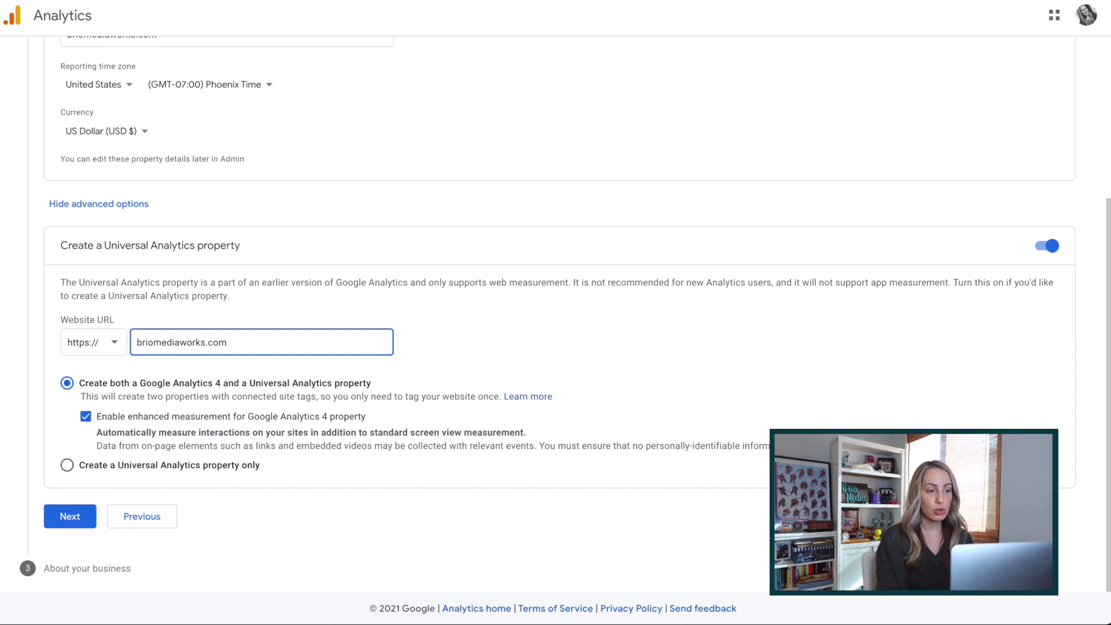
left_click(418, 344)
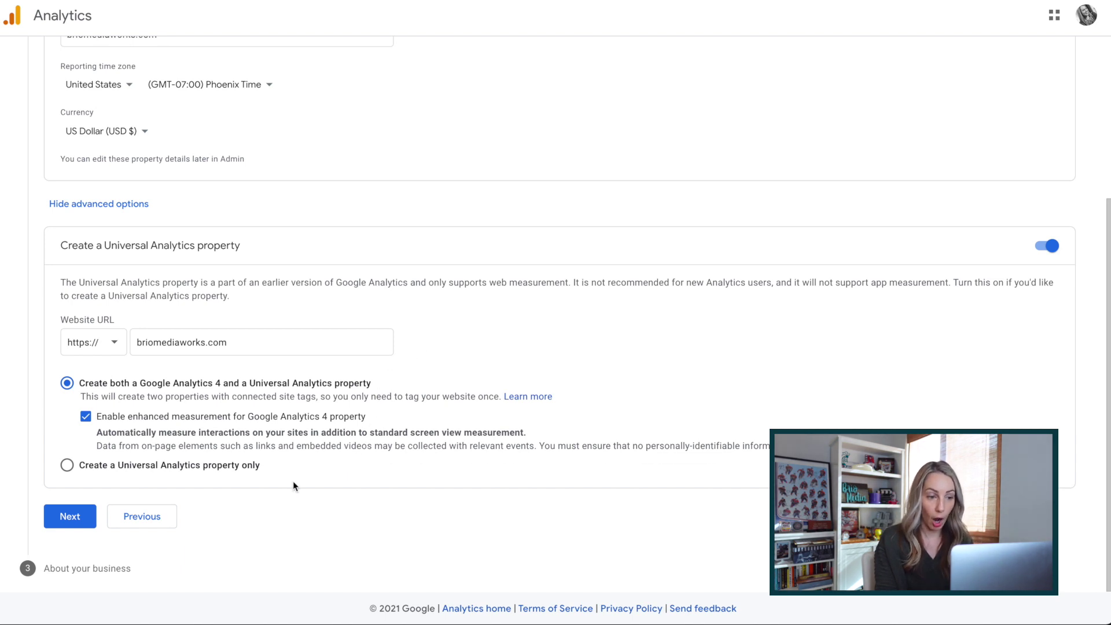
left_click(65, 466)
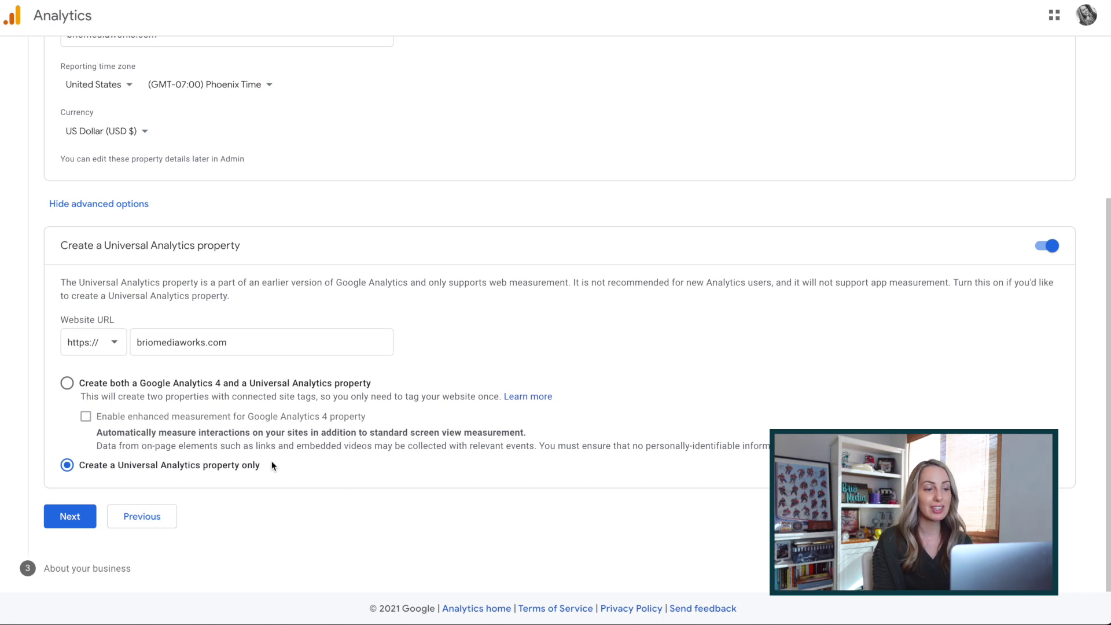
left_click(72, 518)
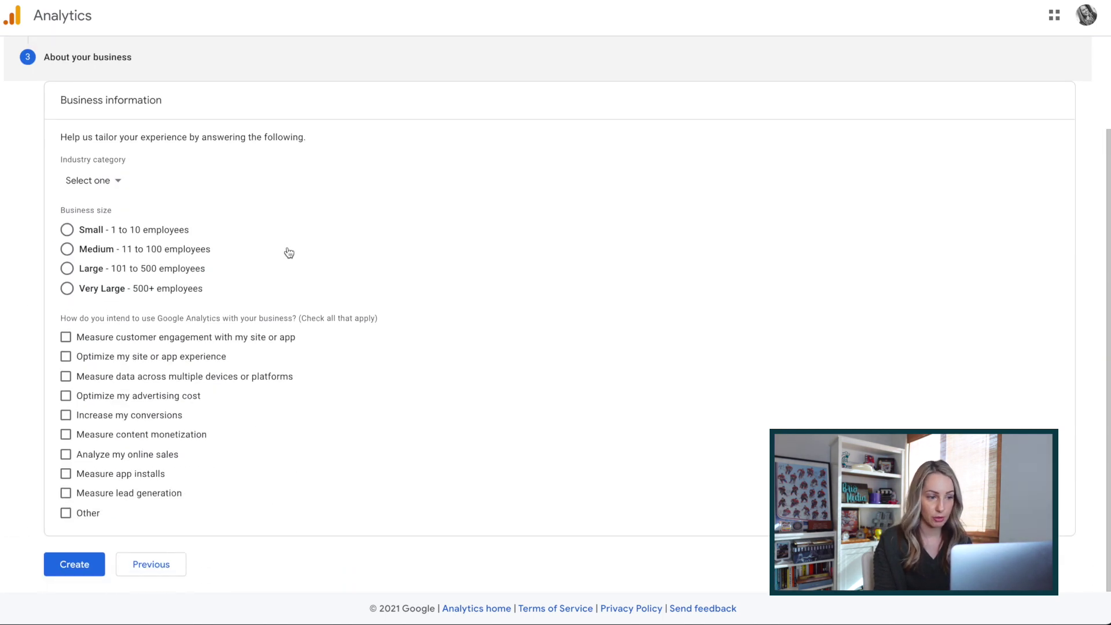
Step: Choose Small business size, create the account, and accept both data protection terms
left_click(67, 229)
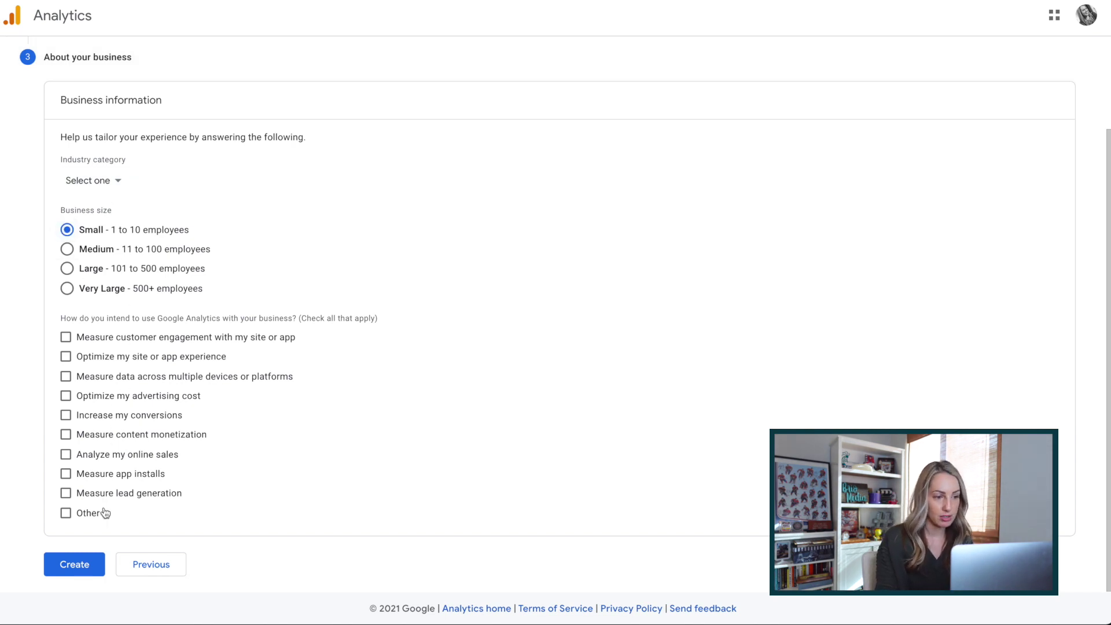
left_click(74, 564)
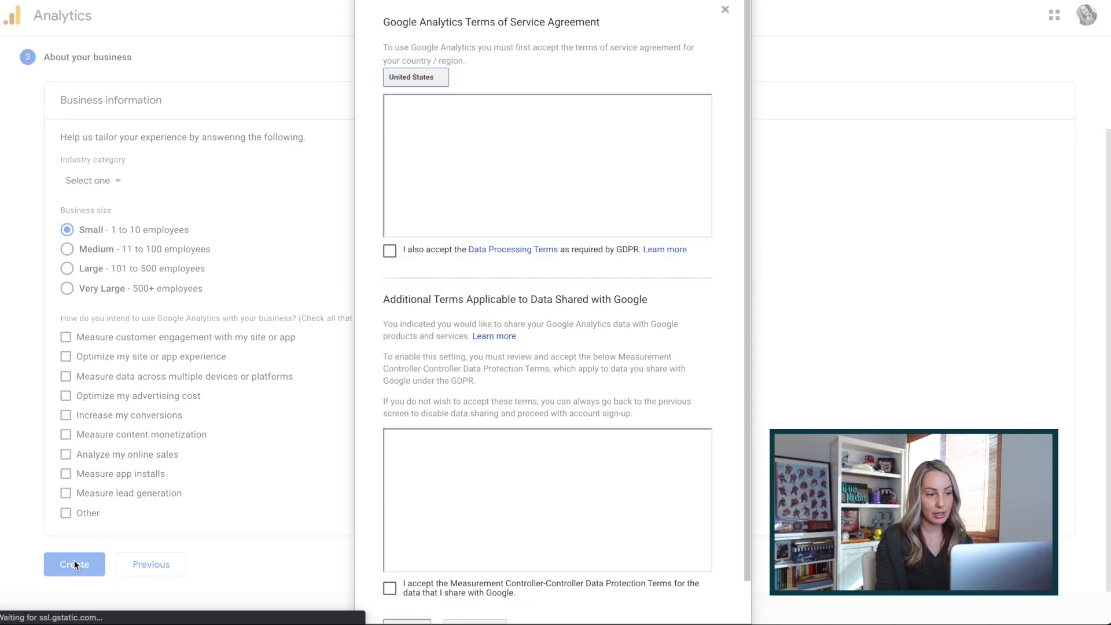
left_click(390, 250)
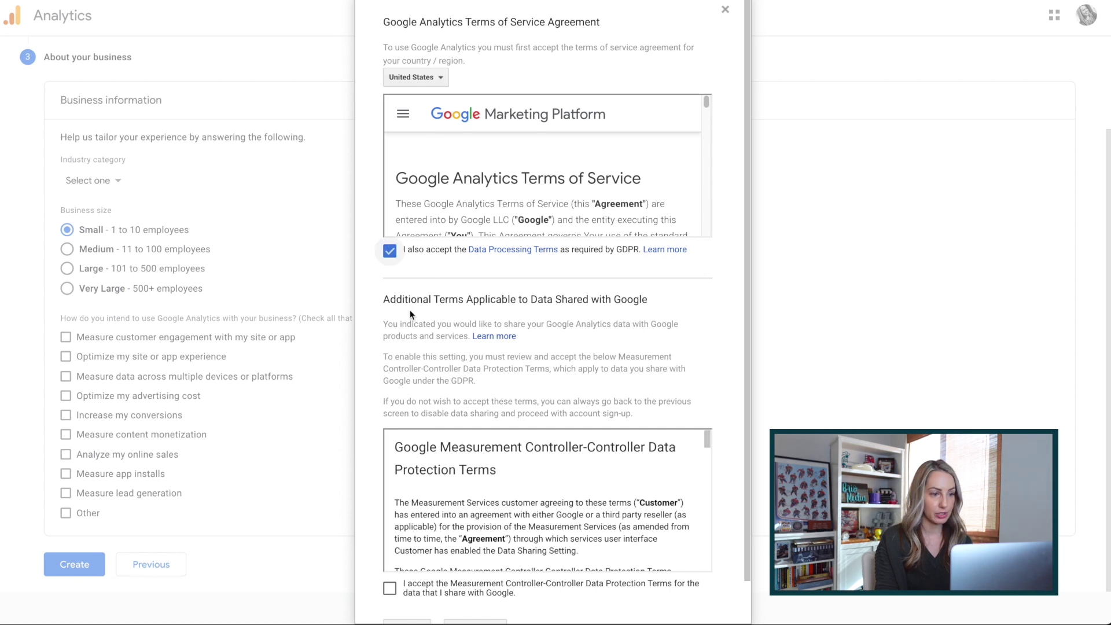
scroll(409, 310, "down", 1)
left_click(389, 542)
scroll(399, 509, "down", 3)
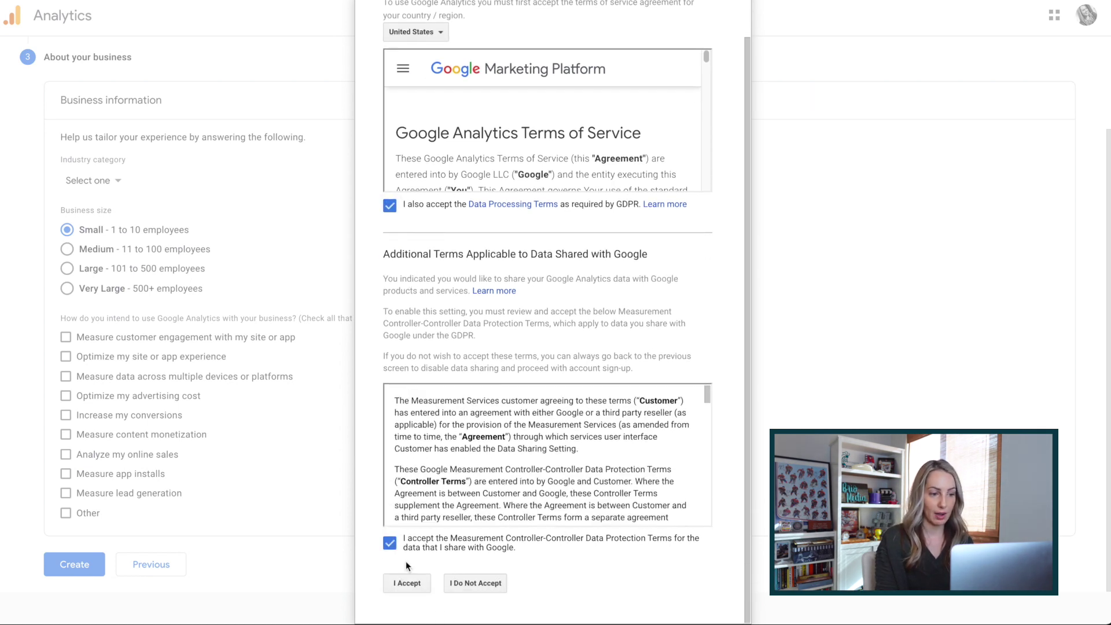
left_click(407, 583)
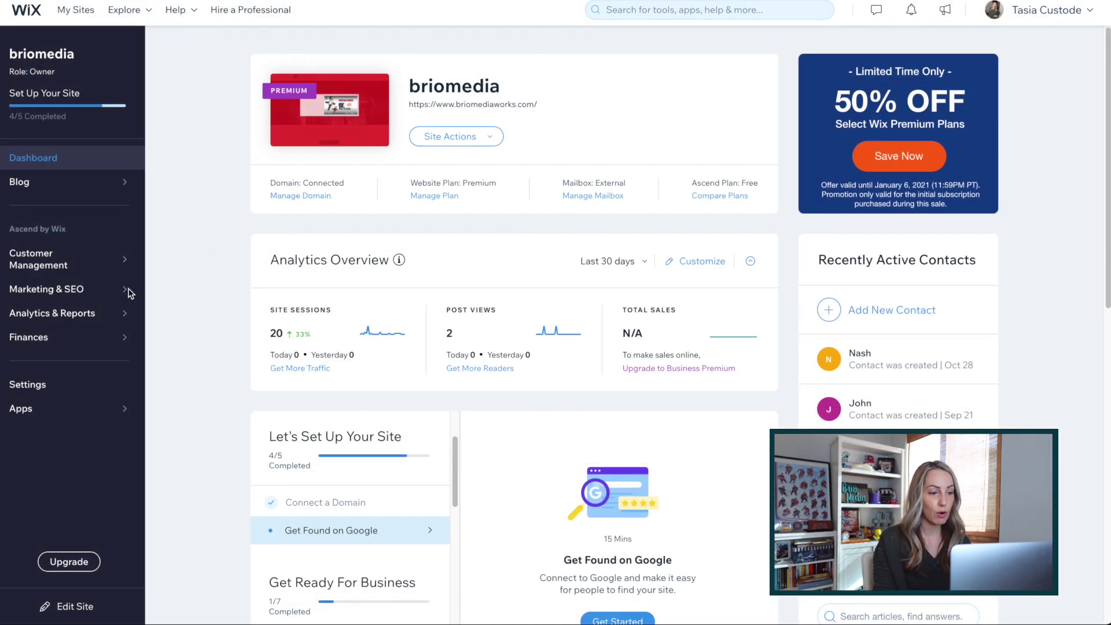
Step: Go to Marketing Integrations under Marketing & SEO in the Wix dashboard
mouse_move(8, 295)
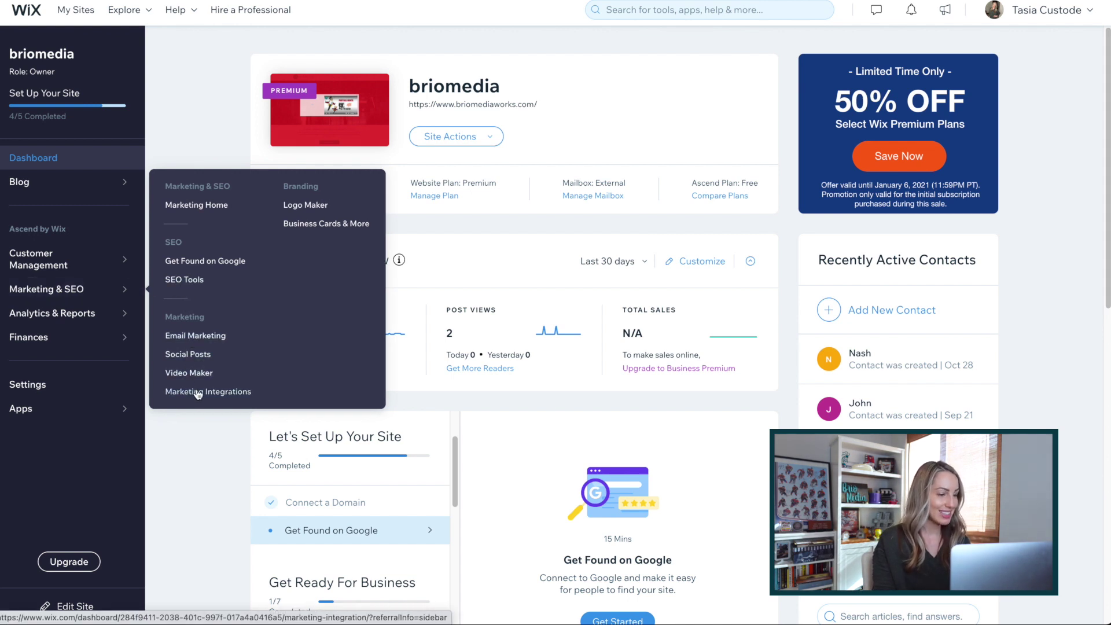
left_click(233, 394)
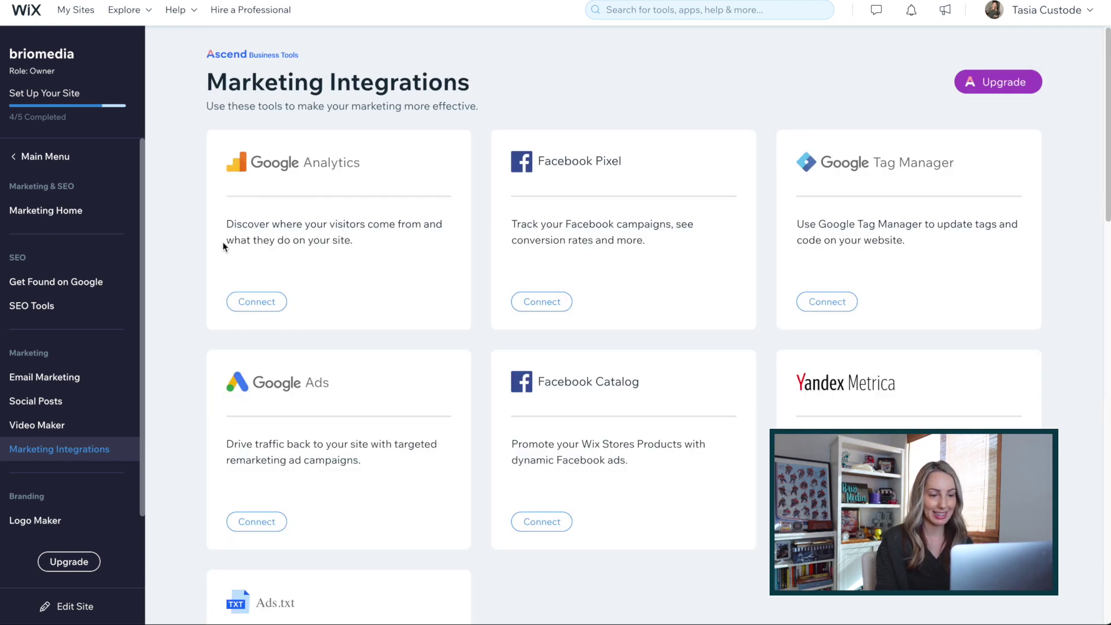
Step: Choose Connect on the Google Analytics integration card
left_click(253, 305)
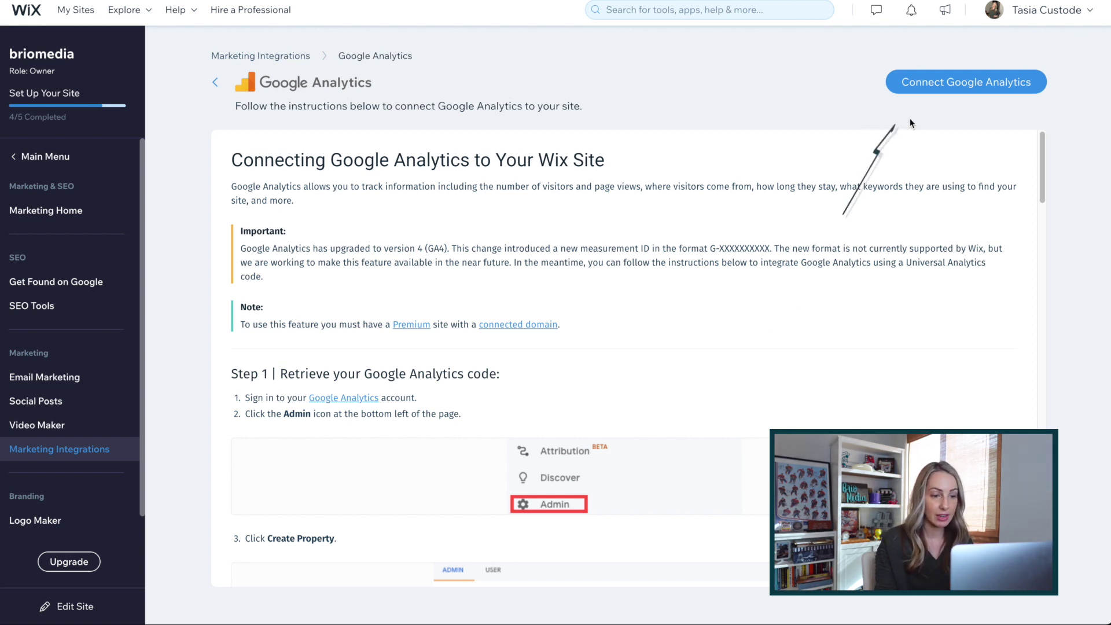
Step: Paste the UA tracking ID into Wix, enable IP anonymization, and save
left_click(956, 89)
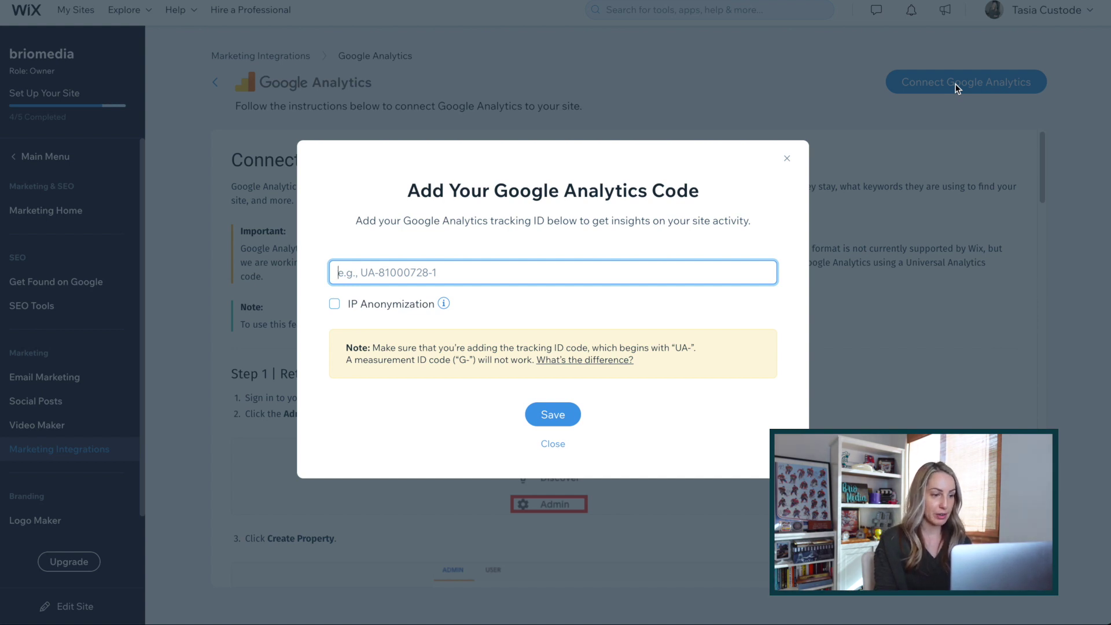
type("UA-18660601")
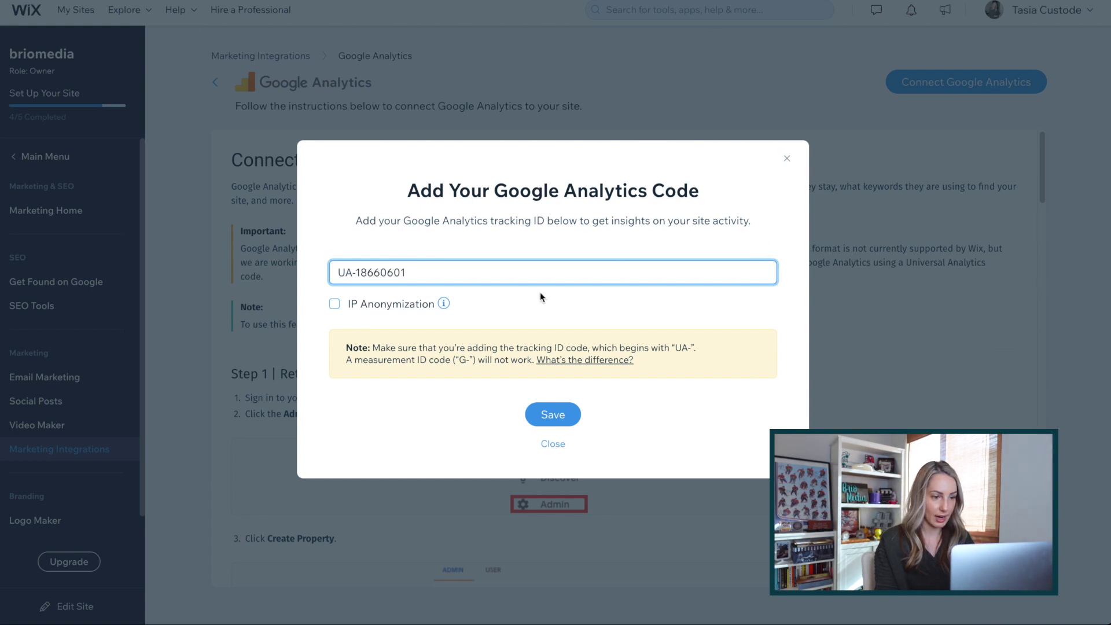
left_click(335, 305)
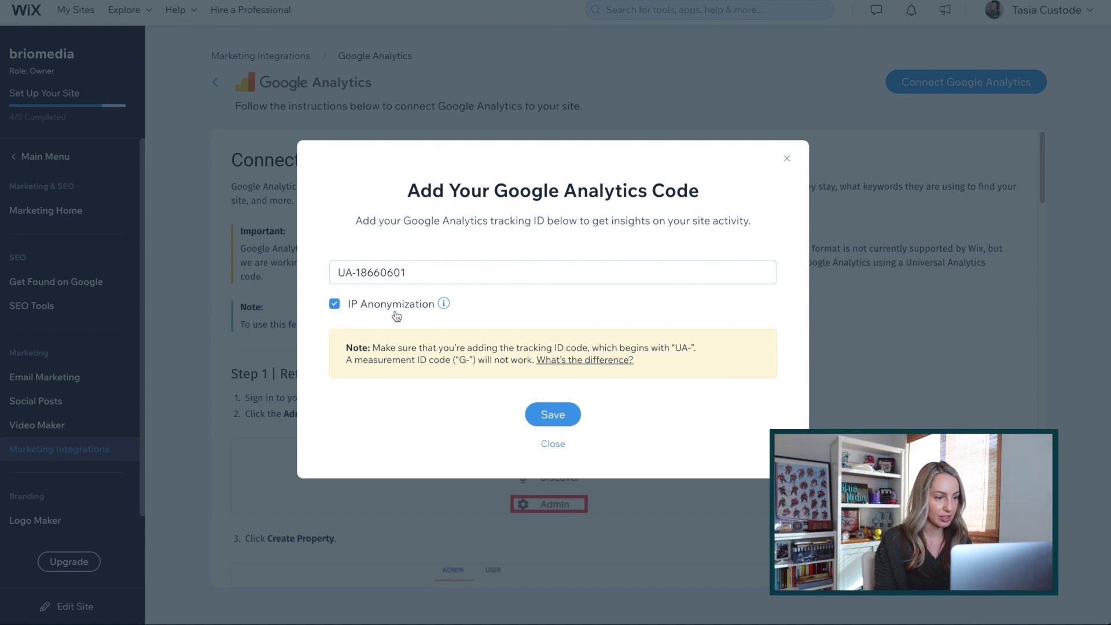
left_click(552, 416)
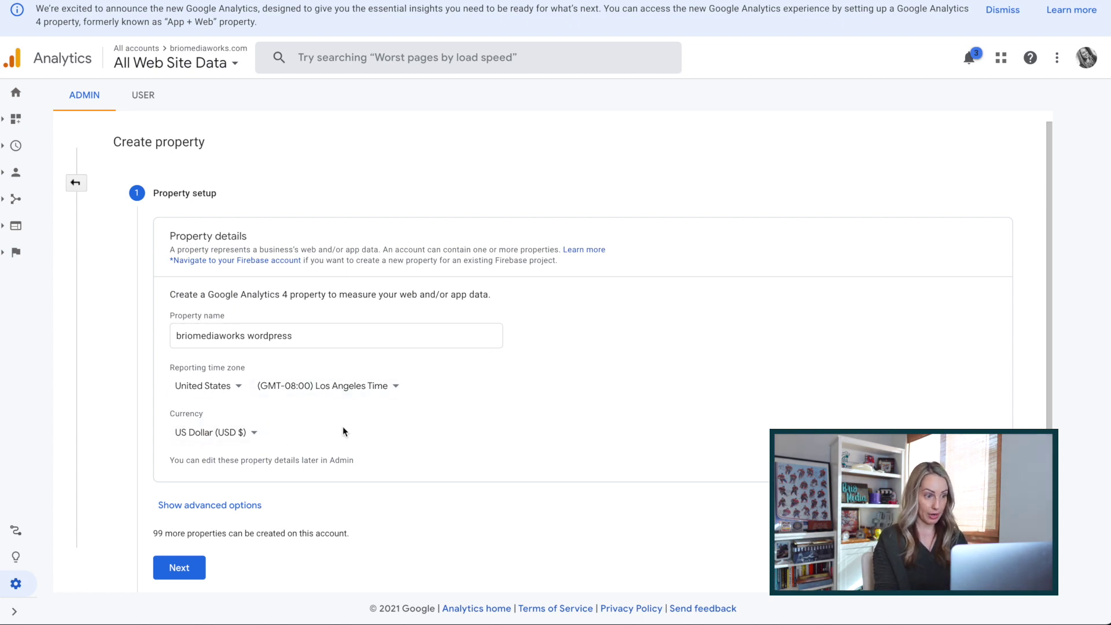
Step: Leave the Universal Analytics option switched off in advanced options and continue
scroll(345, 428, "down", 2)
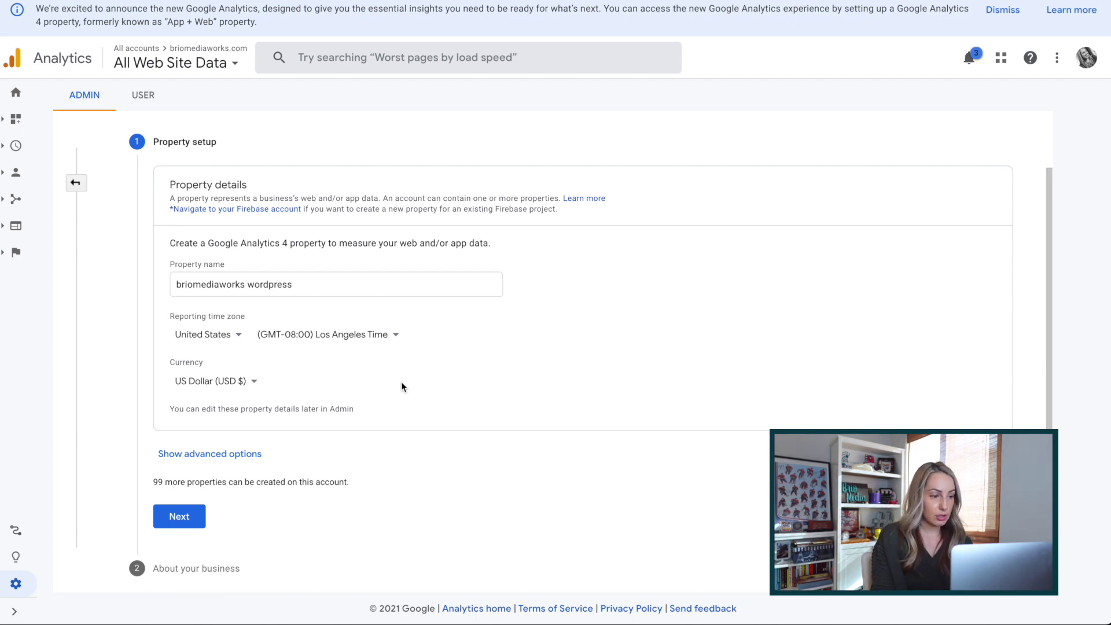
left_click(164, 456)
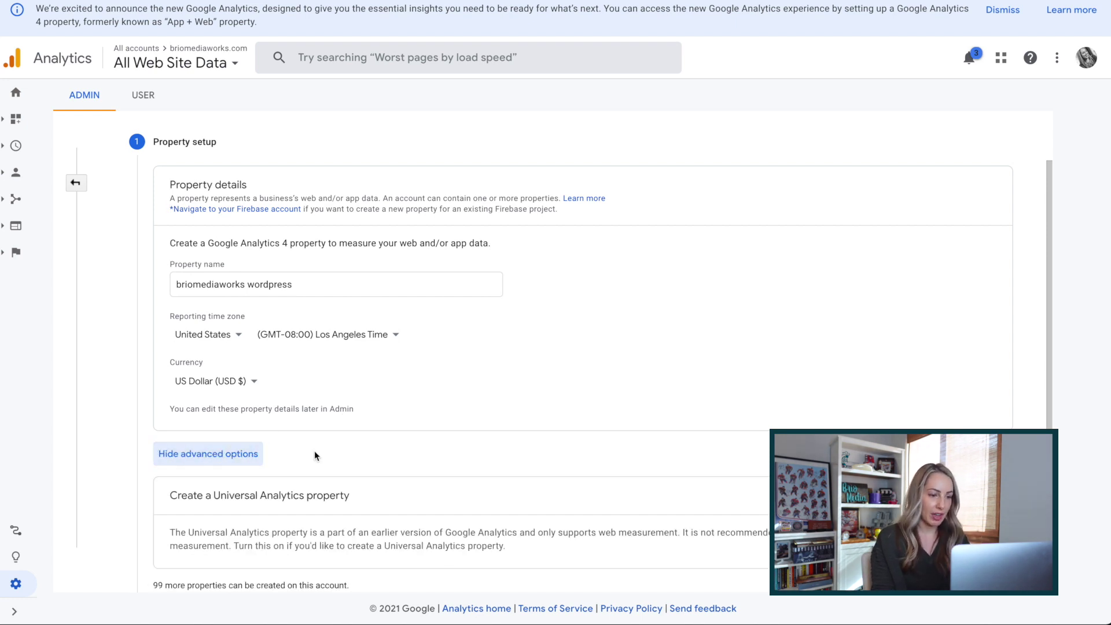
scroll(606, 441, "down", 1)
left_click(992, 456)
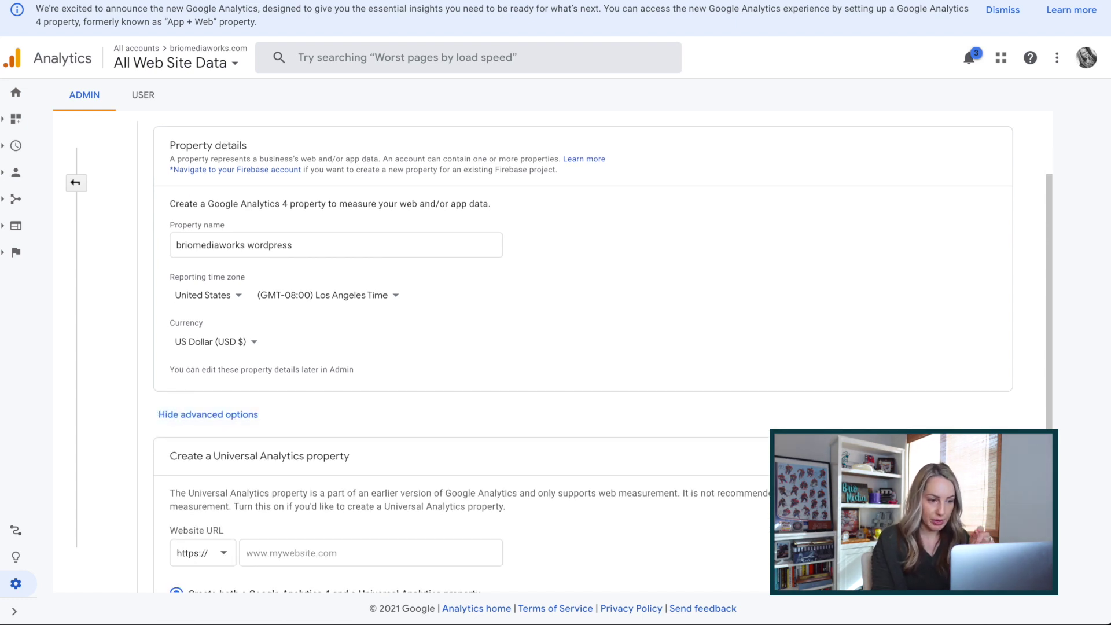
scroll(579, 347, "down", 2)
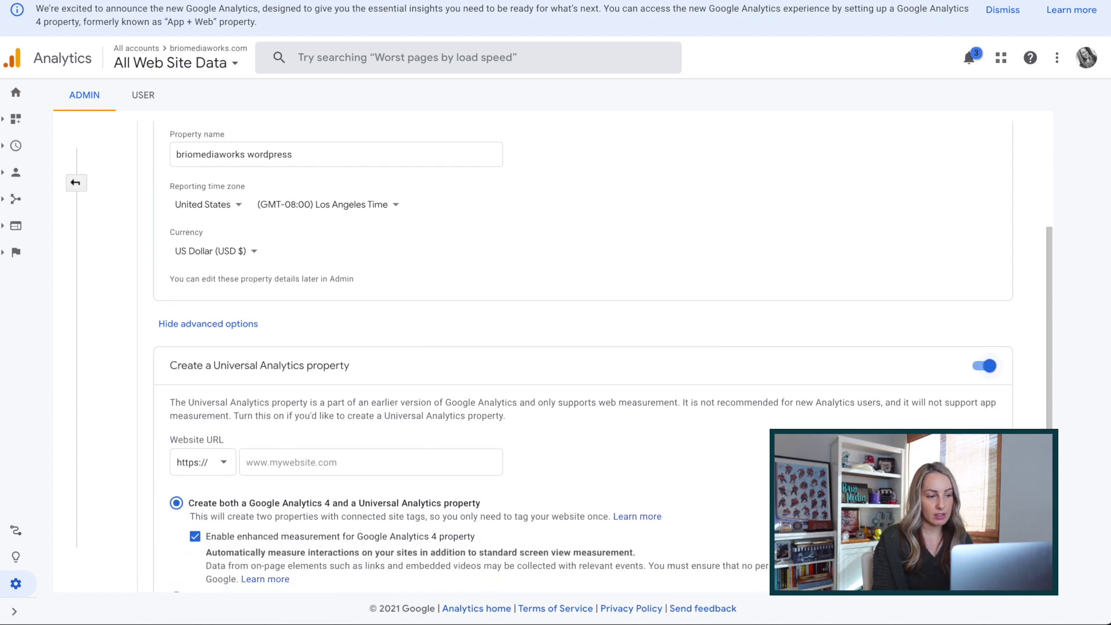
left_click(981, 361)
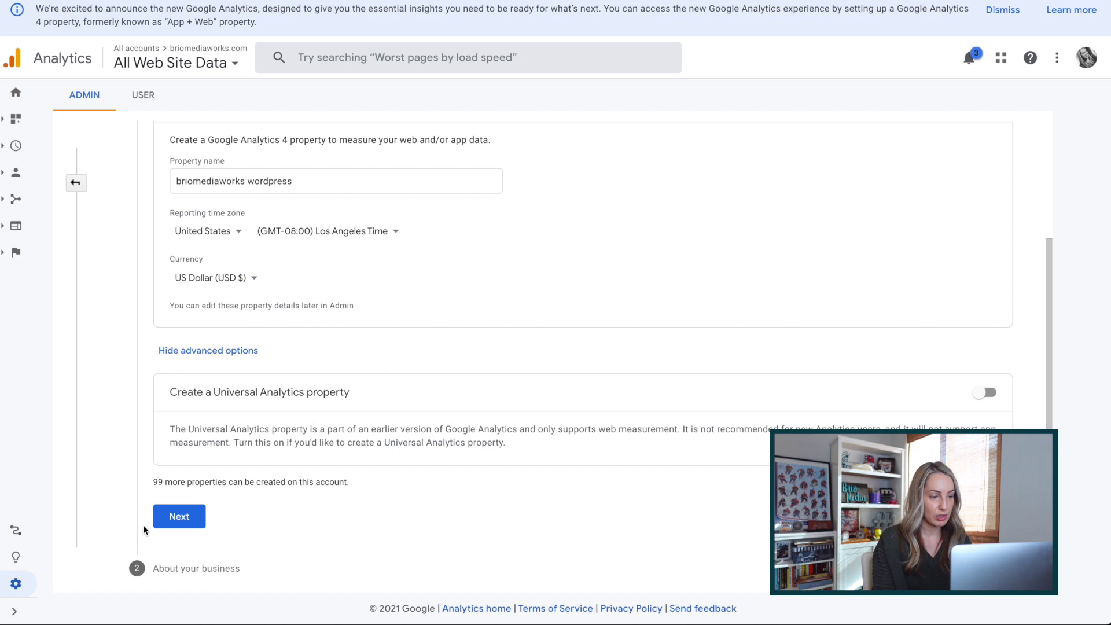
left_click(173, 517)
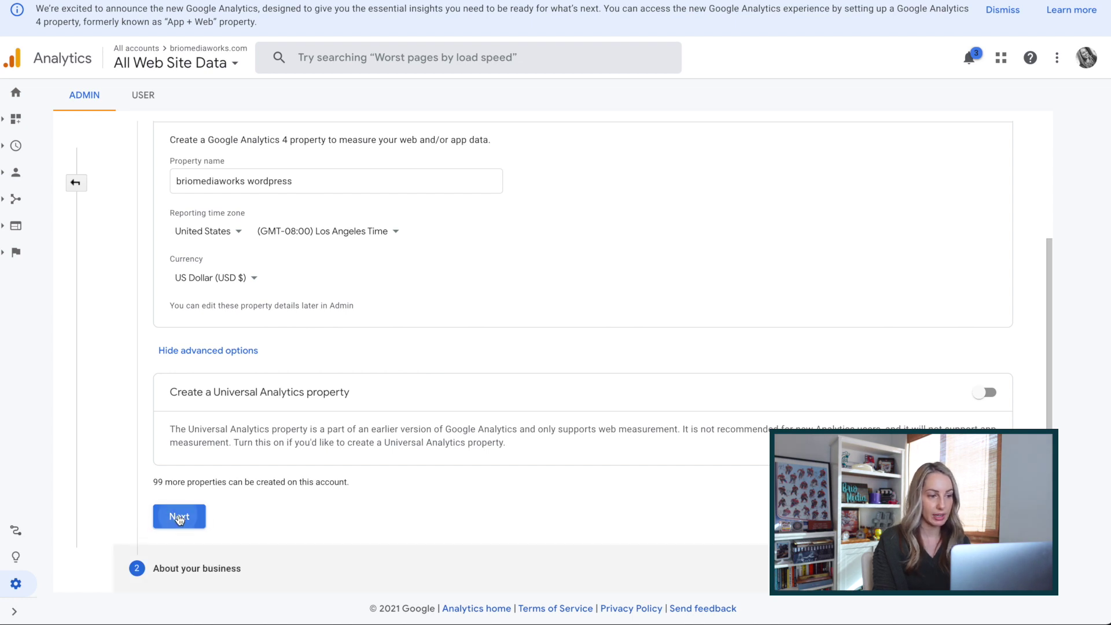
Step: Choose Small as the business size and create the property
left_click(175, 258)
scroll(282, 384, "down", 1)
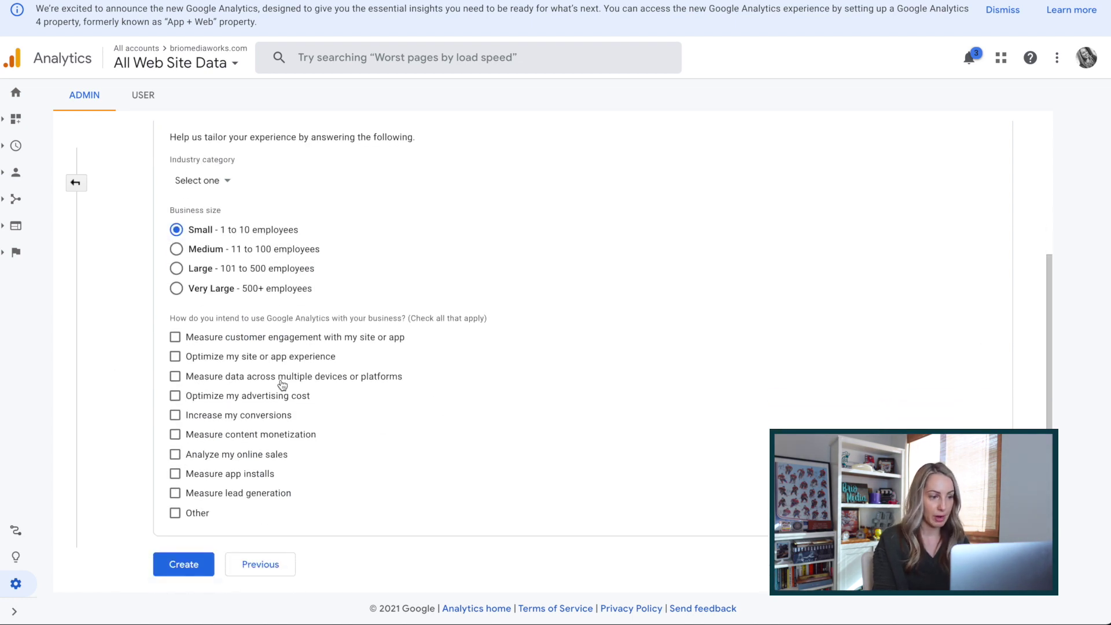
left_click(183, 565)
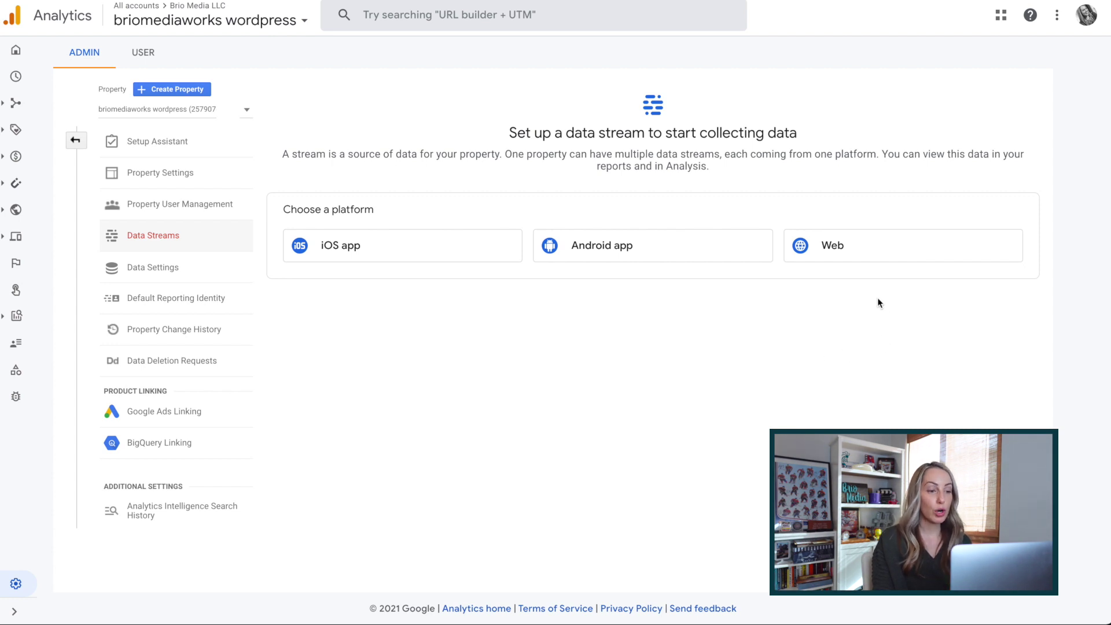
Step: Choose the Web platform for the property's new data stream
left_click(923, 247)
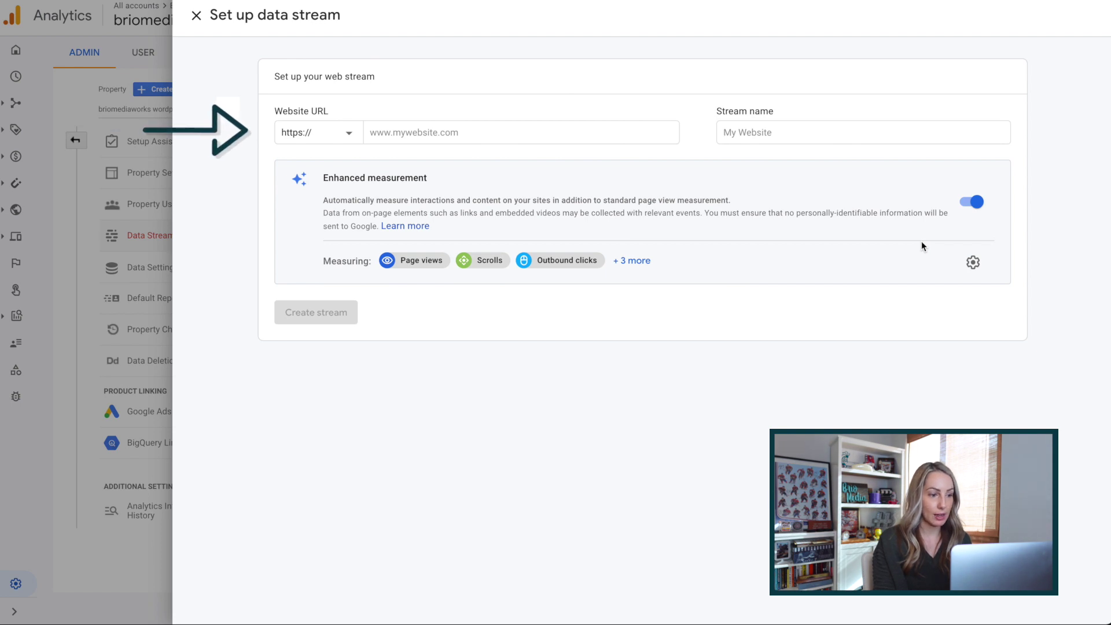
left_click(491, 139)
type("briomediaworks.com")
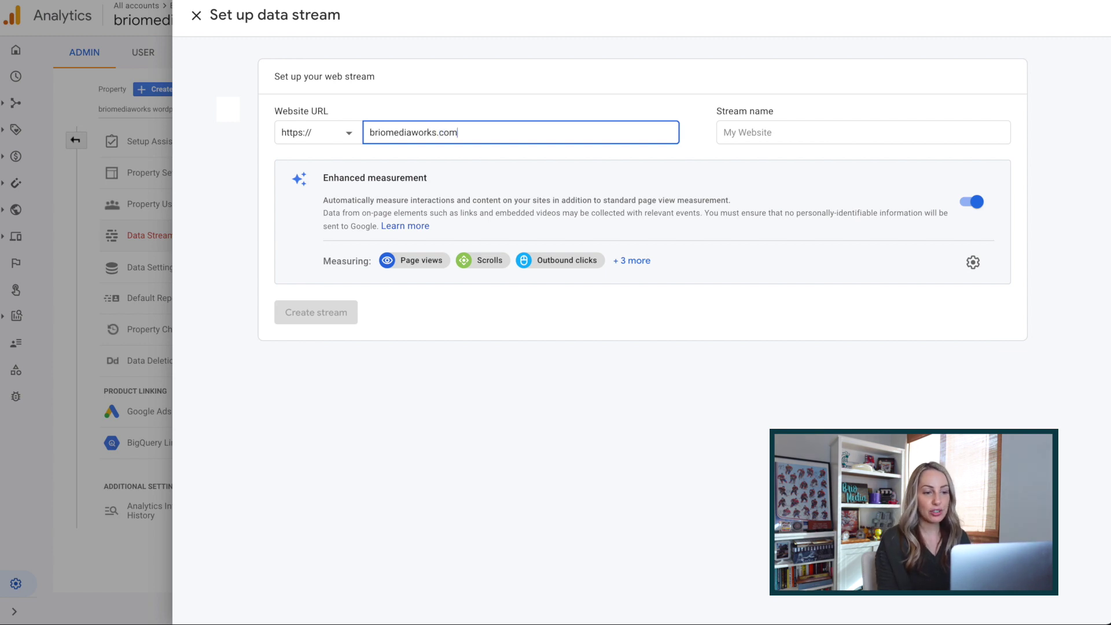
key("Tab")
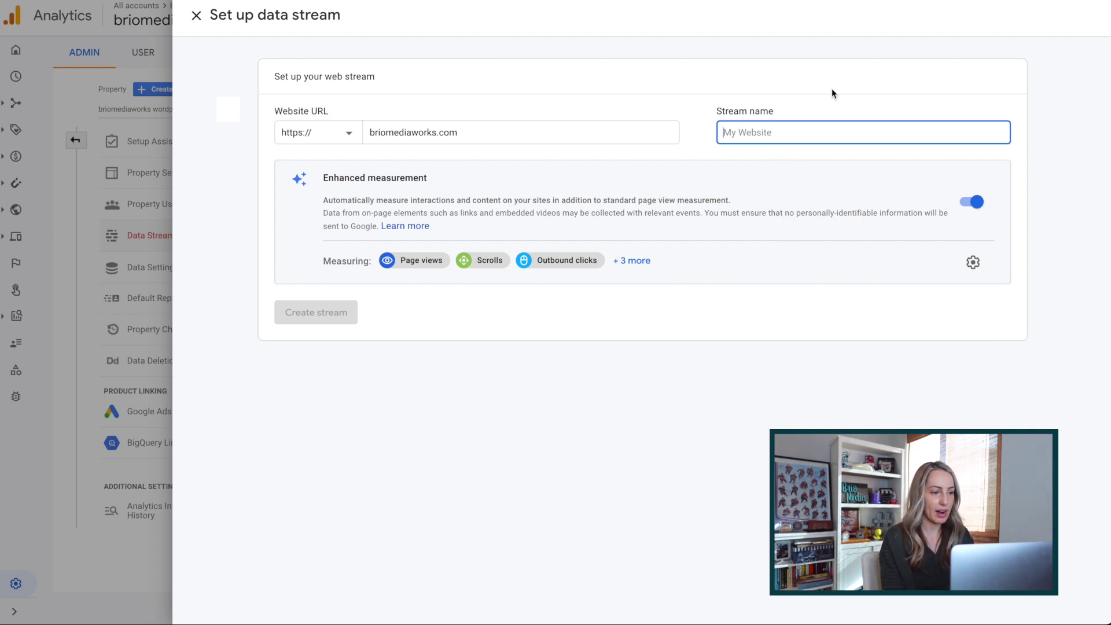
type("Brio WordPress")
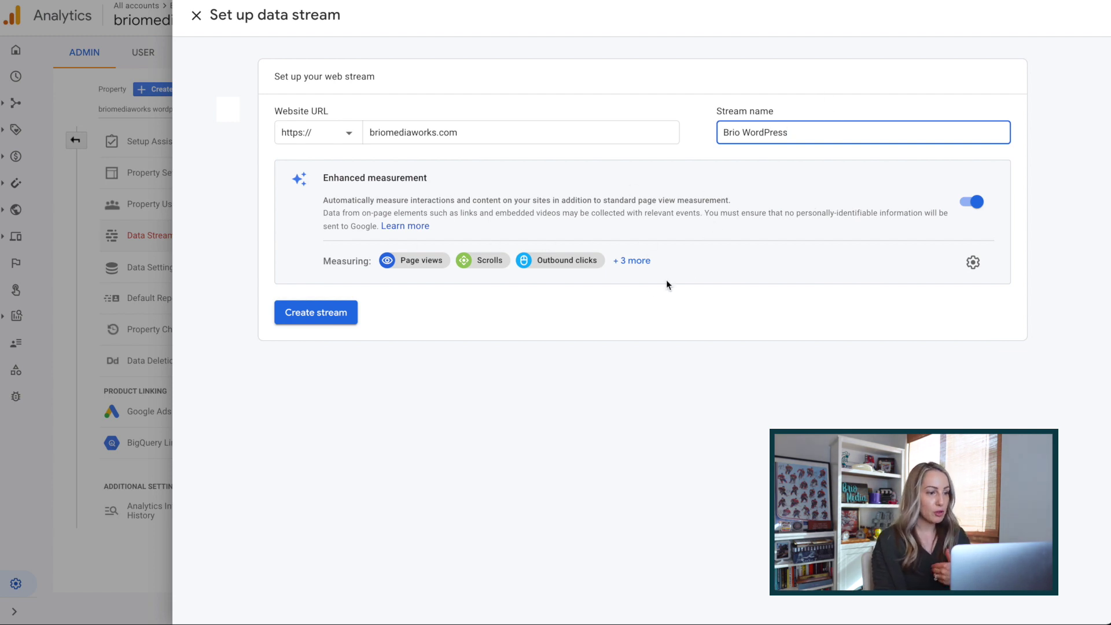
left_click(633, 262)
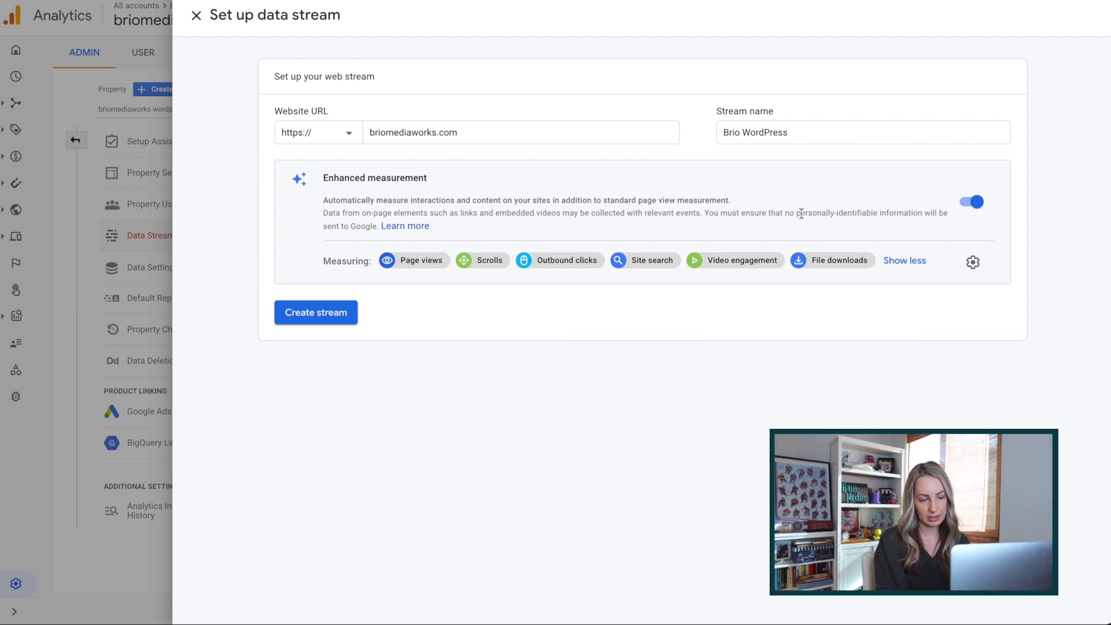
left_click(972, 262)
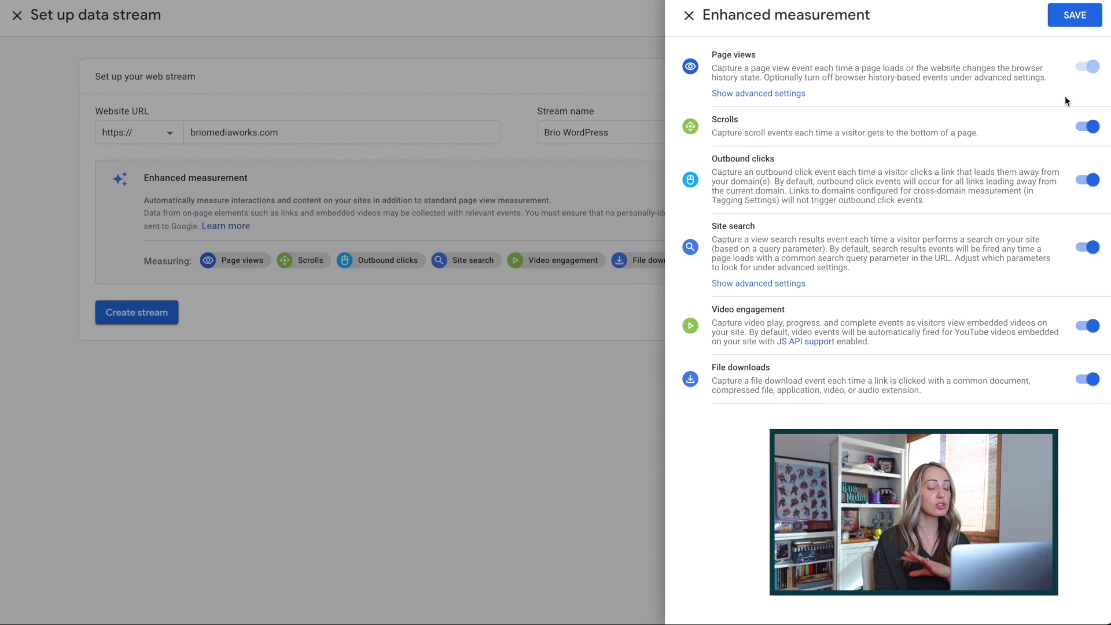
left_click(689, 17)
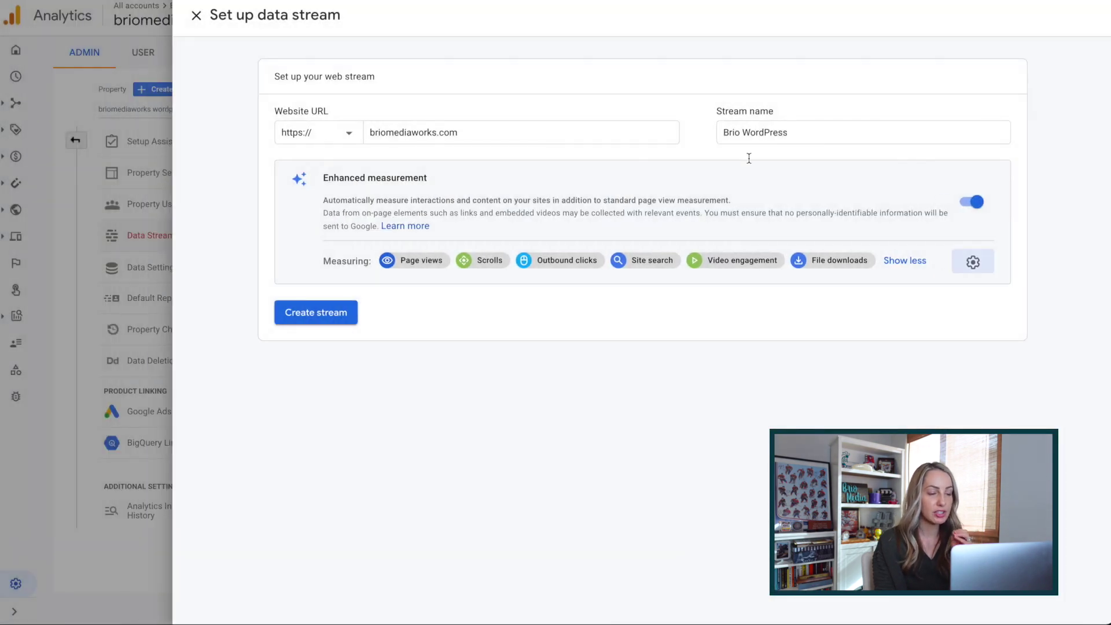
left_click(317, 315)
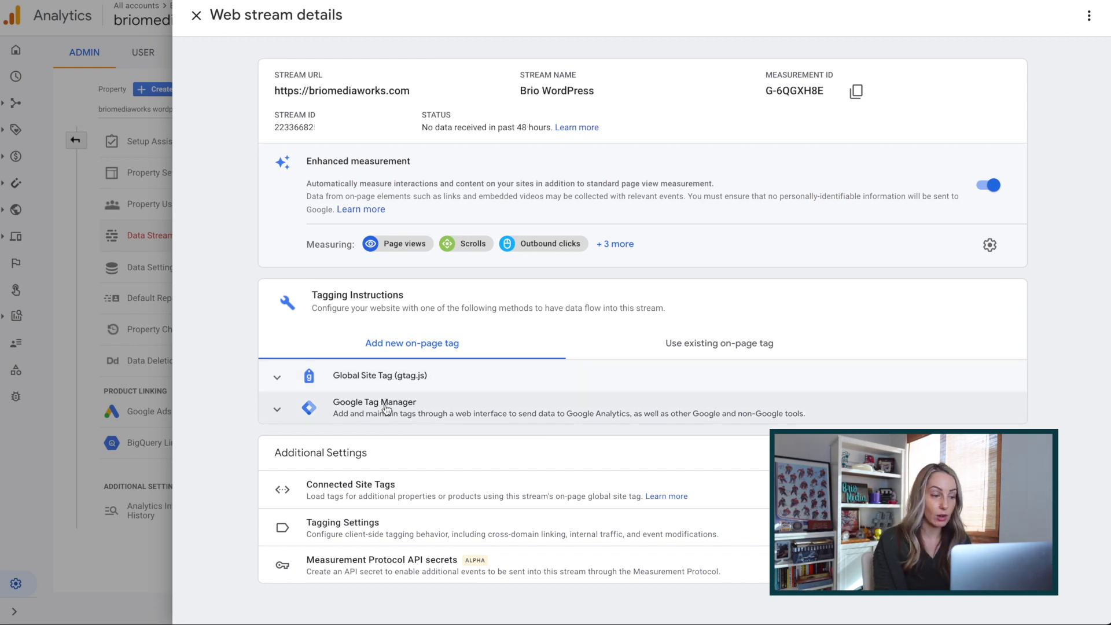
Step: Look over the Google Tag Manager instructions, then reveal the Global Site Tag (gtag.js) snippet
left_click(278, 411)
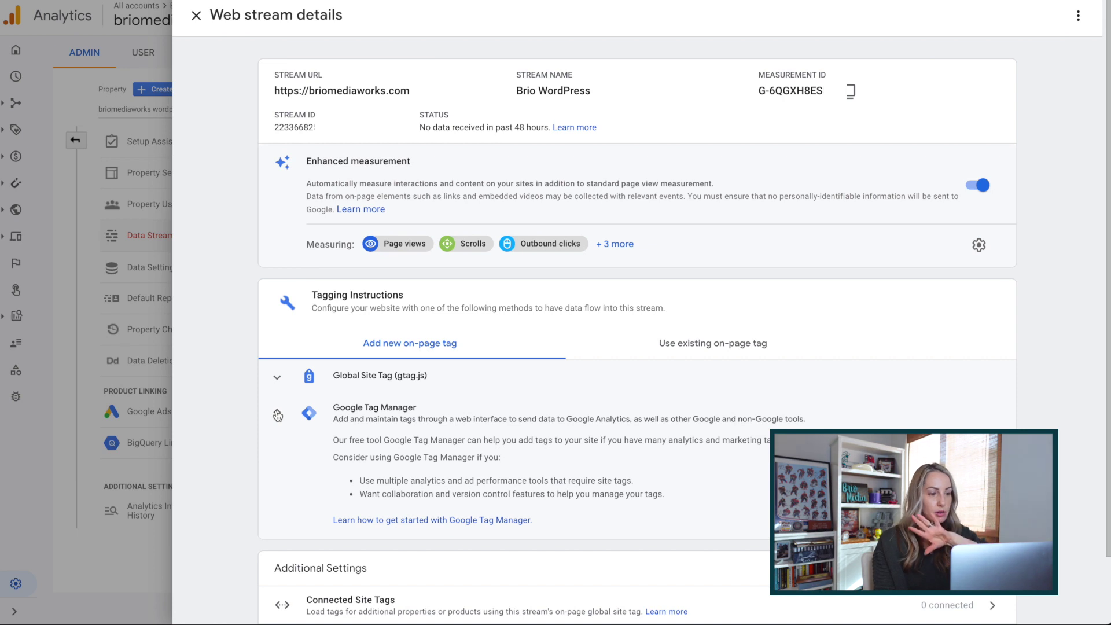
left_click(278, 415)
left_click(277, 380)
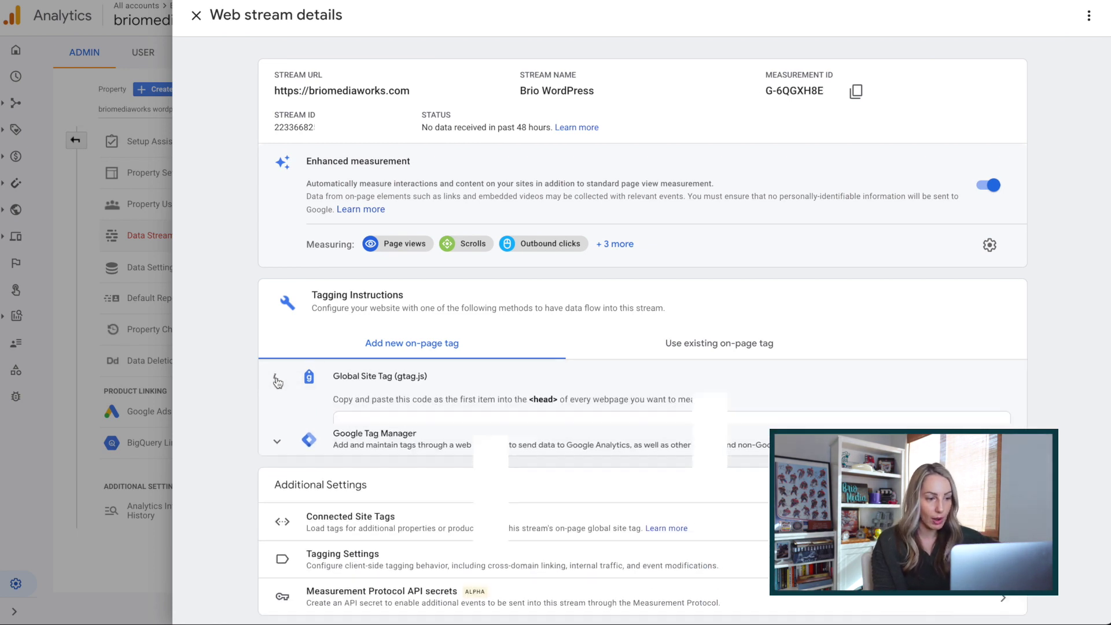
Step: Copy the stream's measurement ID and enlarge the WordPress Google Analytics Tracking ID screenshot
scroll(295, 427, "down", 1)
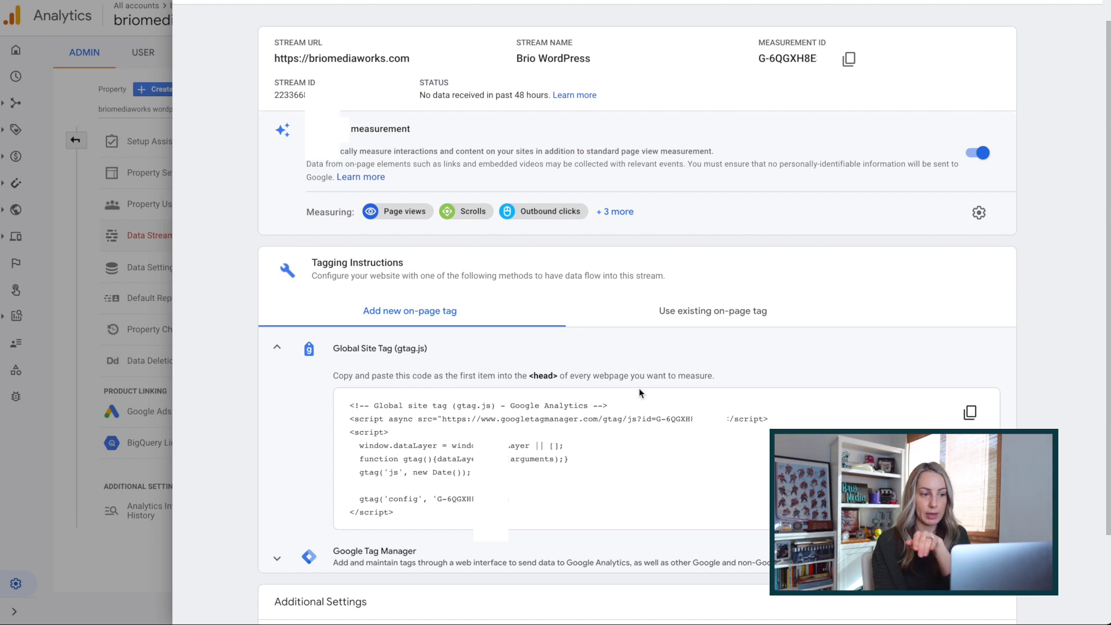
left_click(277, 348)
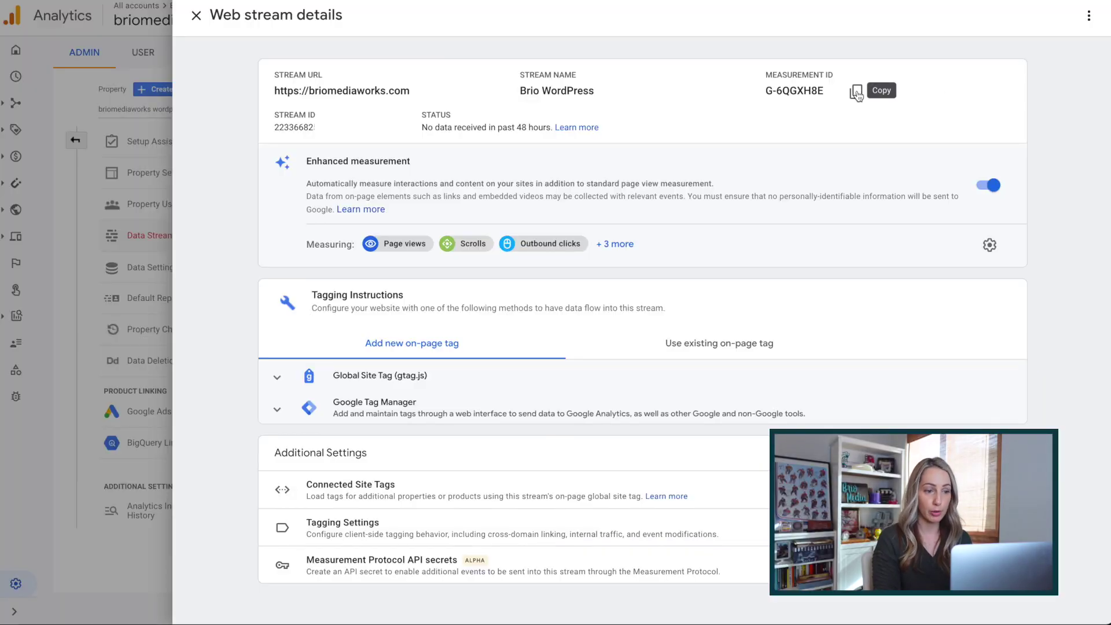
left_click(856, 94)
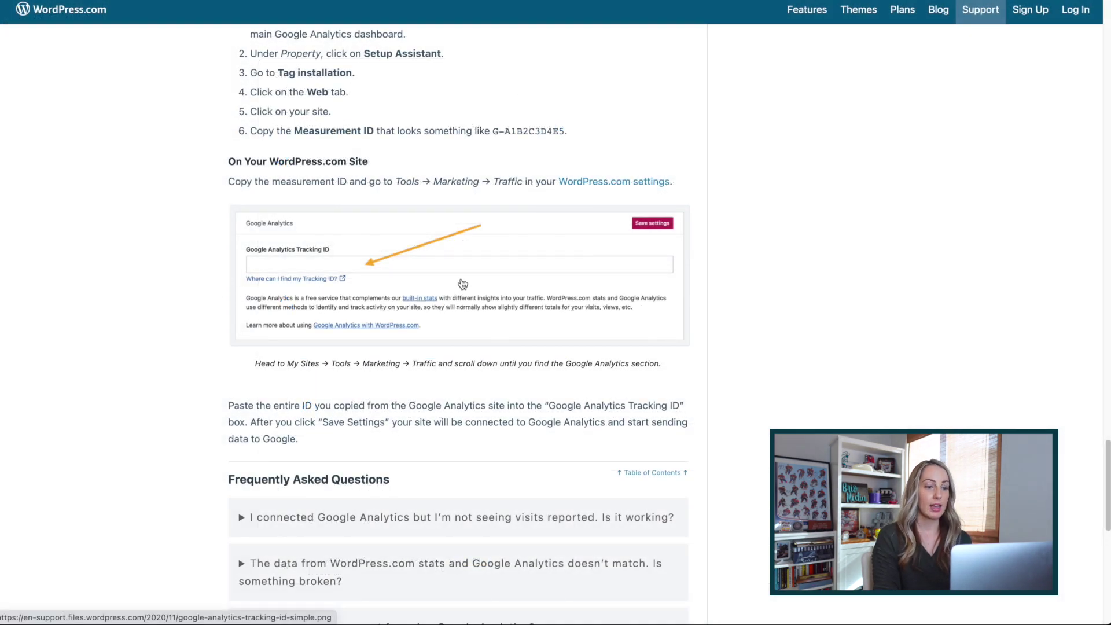
left_click(469, 270)
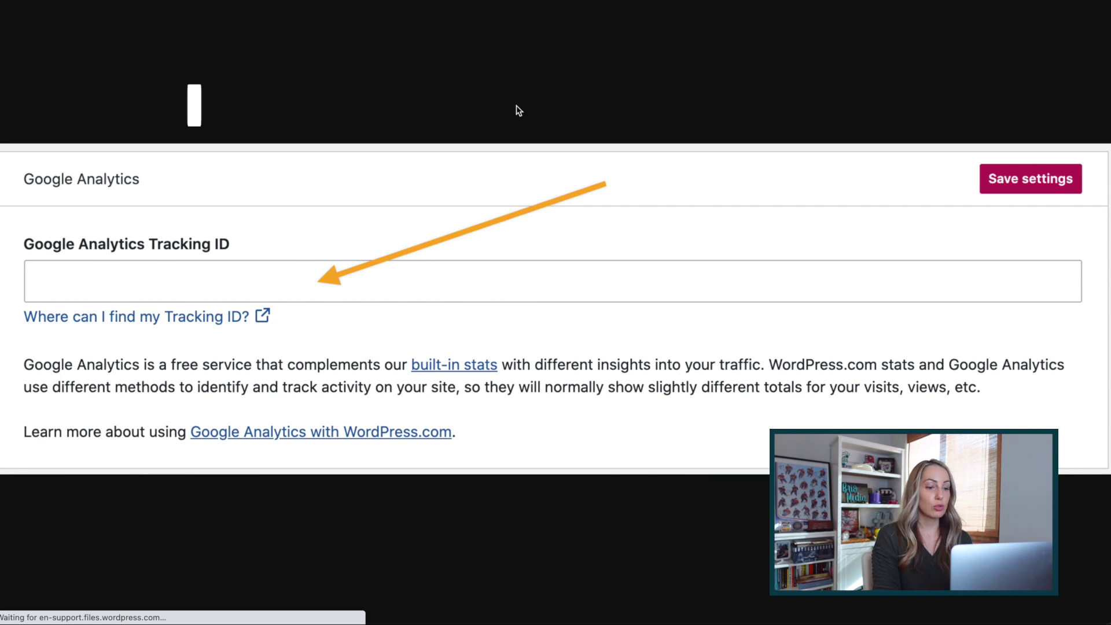